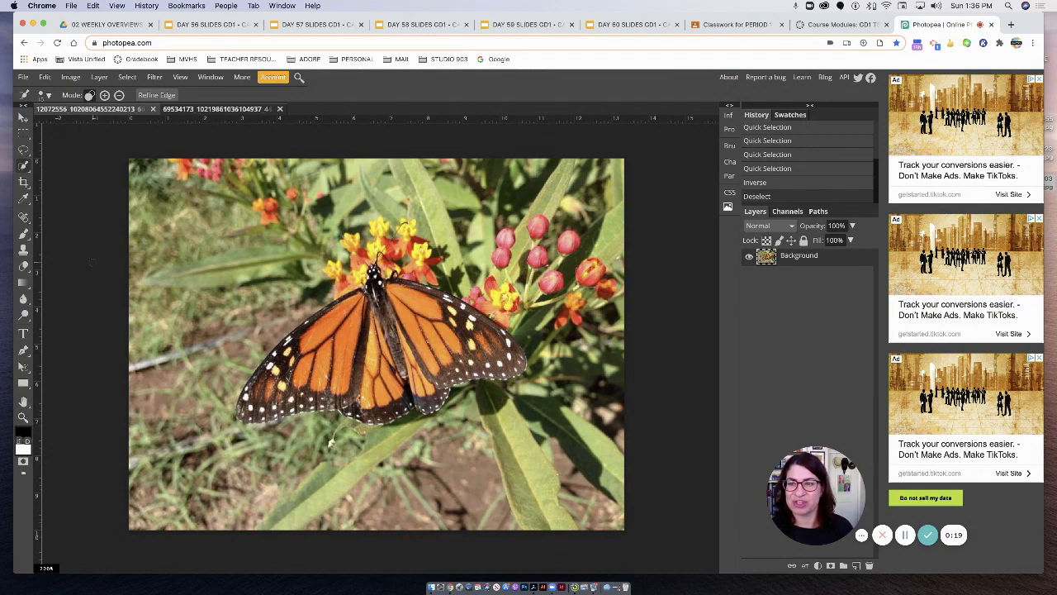
Step: View the open portrait photo and return to the butterfly photo
left_click(223, 110)
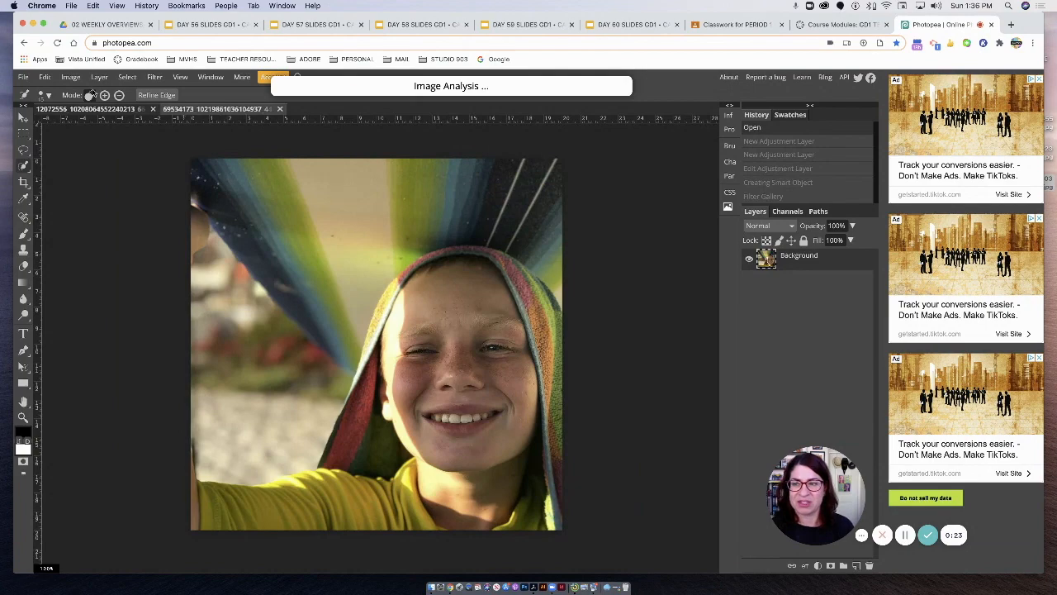
left_click(84, 110)
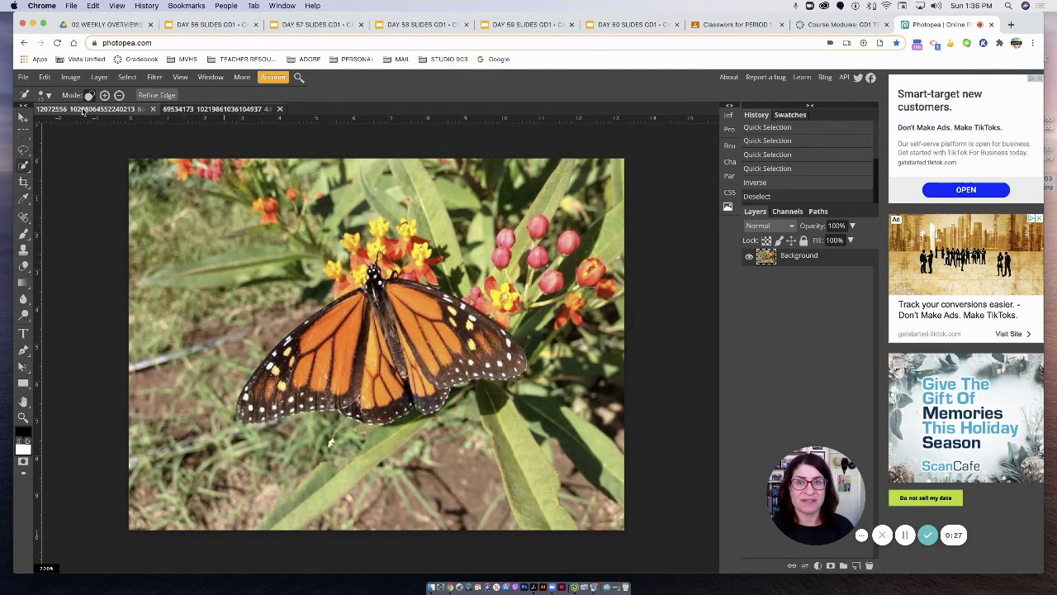
Step: Browse the available filter categories and open the Filter Gallery for the butterfly photo
left_click(155, 80)
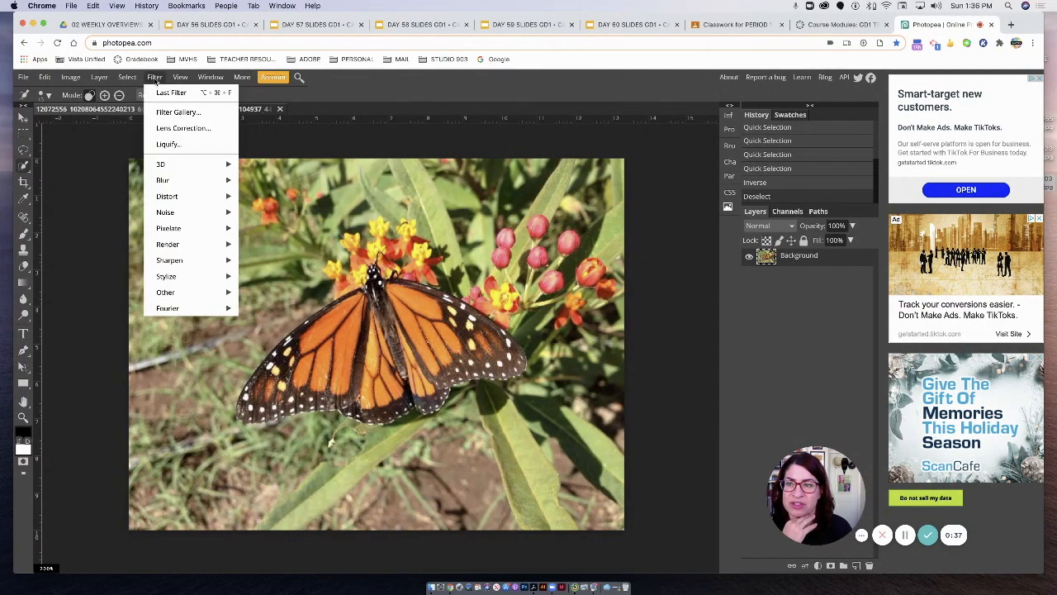
mouse_move(207, 311)
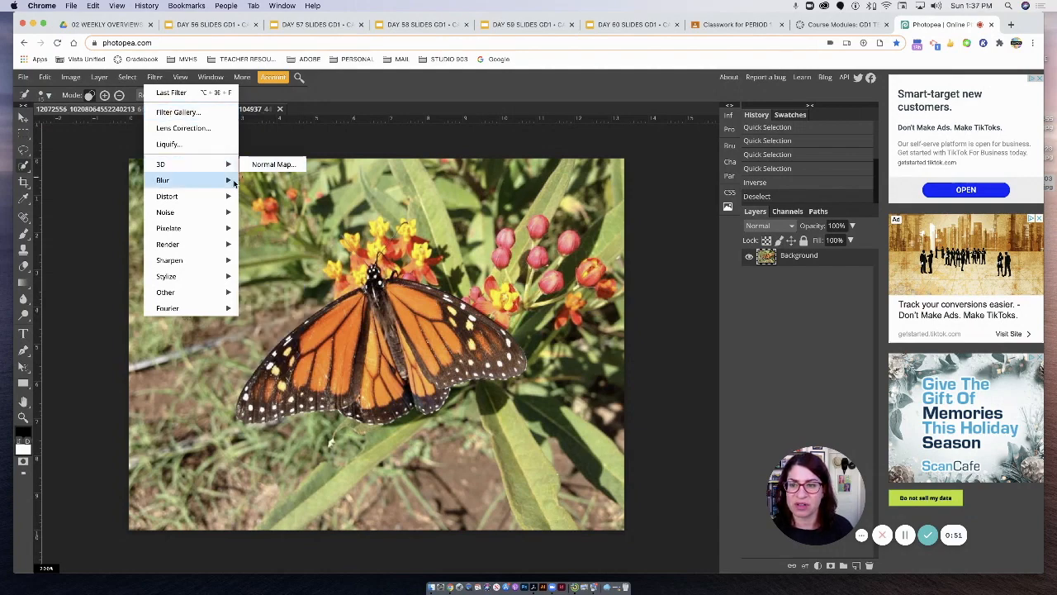
mouse_move(235, 181)
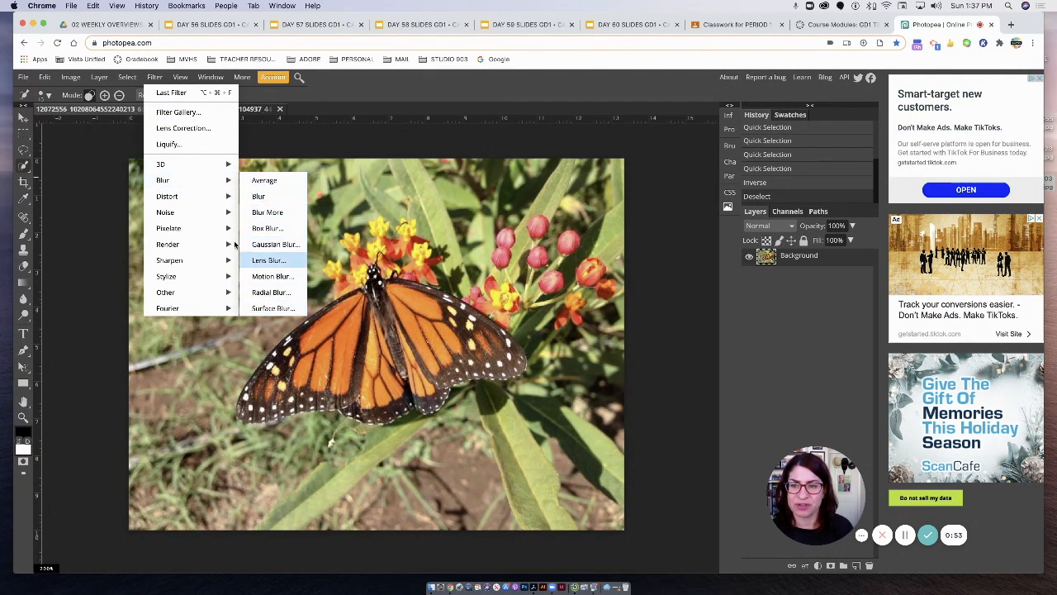
mouse_move(175, 196)
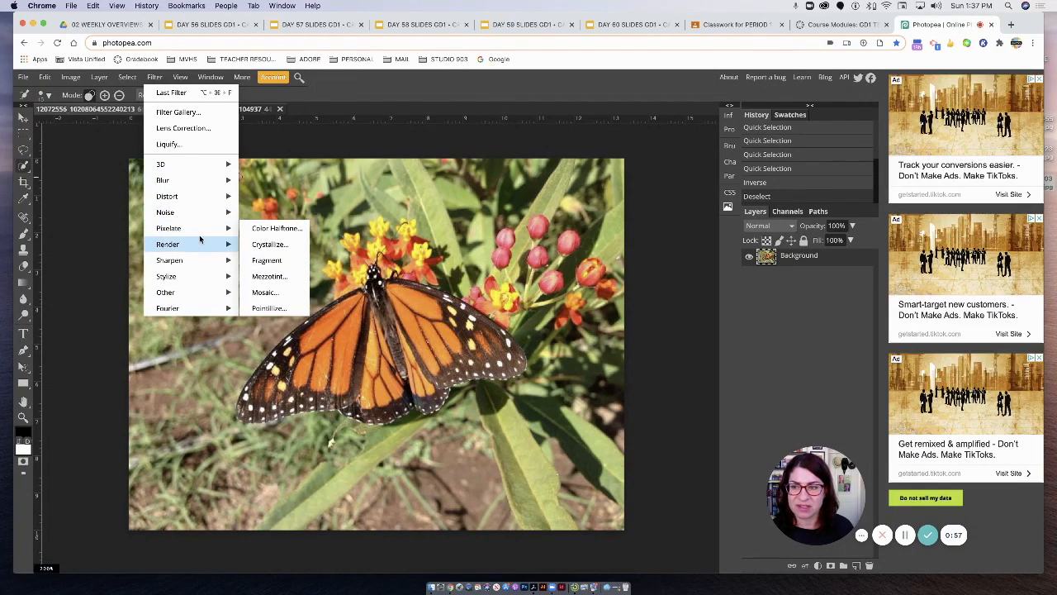
mouse_move(203, 277)
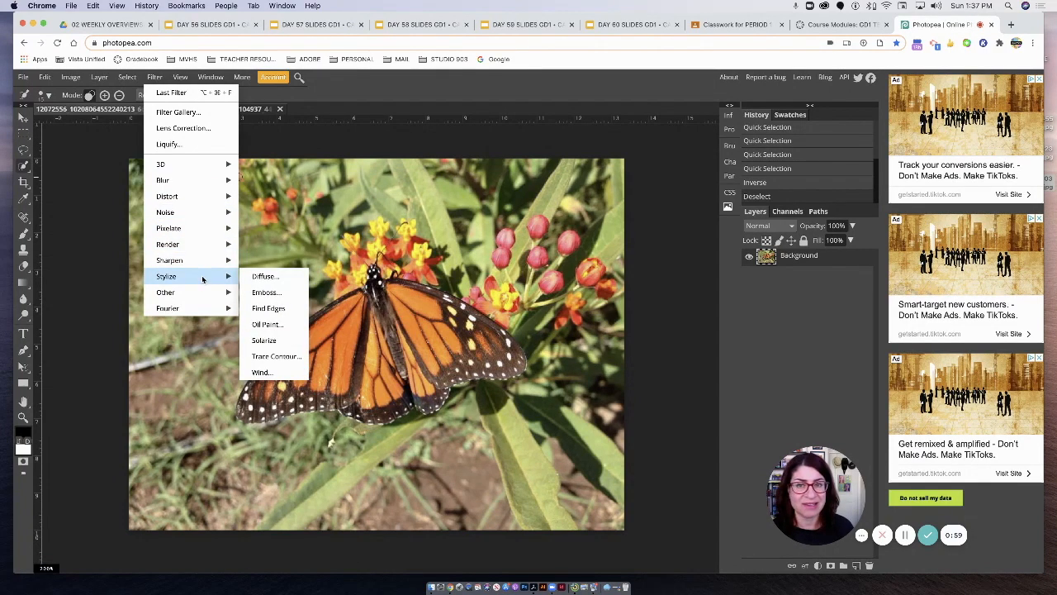
left_click(176, 112)
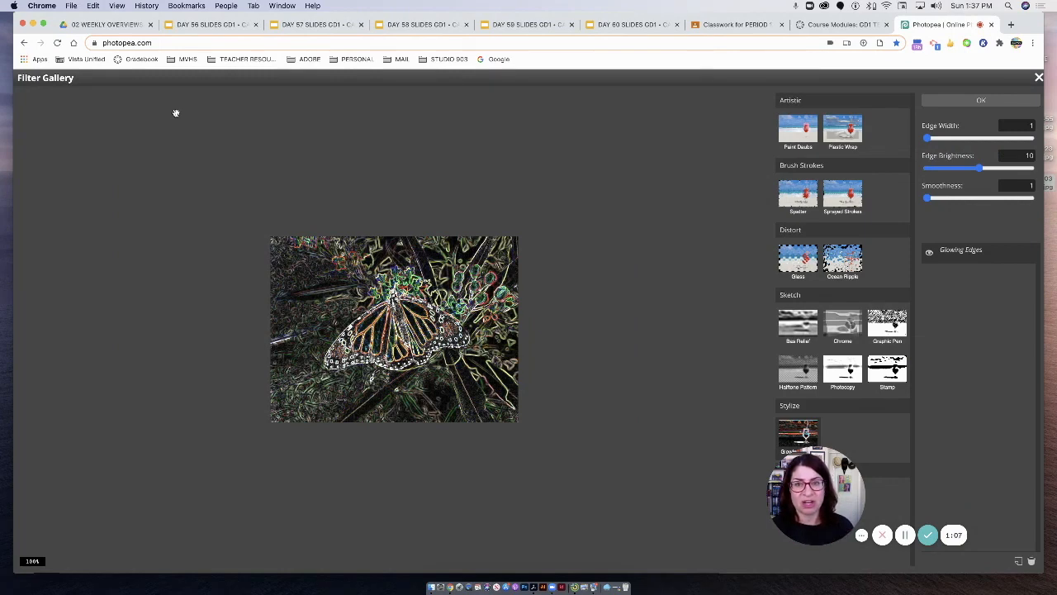
left_click_drag(819, 500, 985, 501)
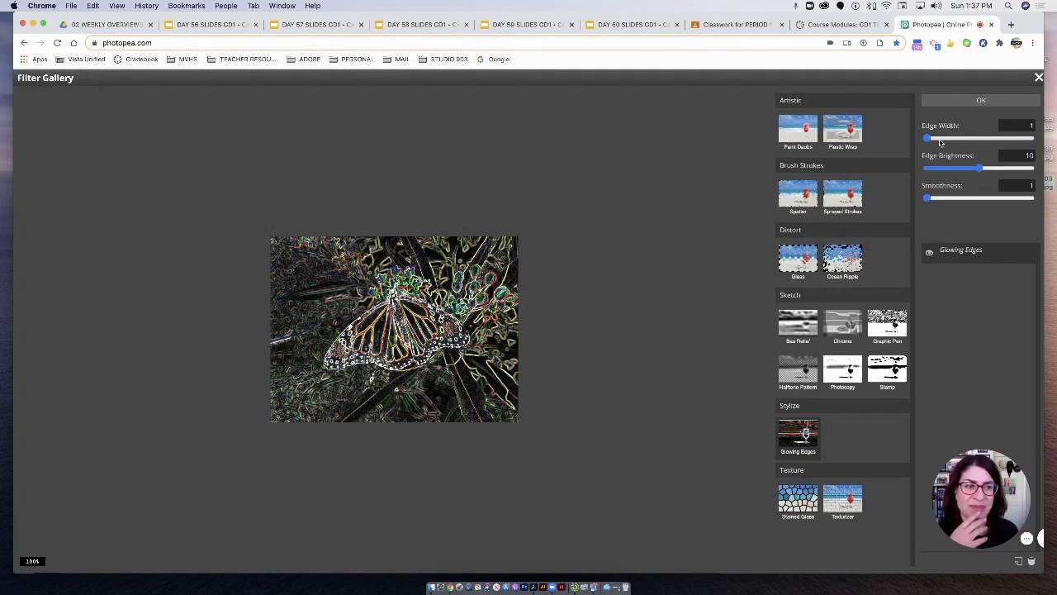
Step: Try the Glowing Edges effect with Edge Width 5, Edge Brightness 13 and Smoothness 4
mouse_move(955, 137)
left_mouse_down()
mouse_move(929, 143)
mouse_move(957, 144)
left_mouse_up()
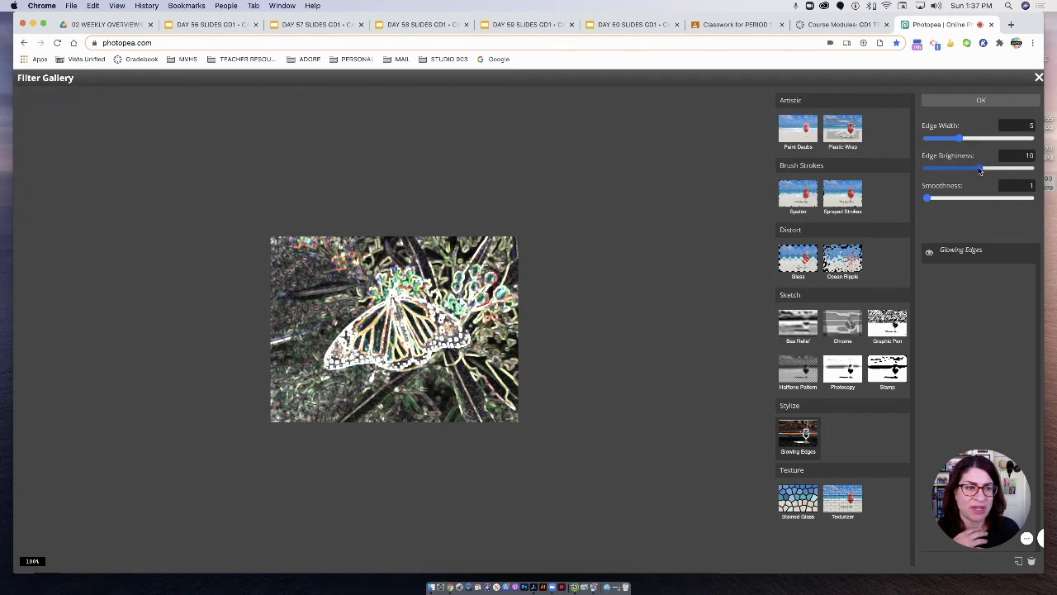
left_click_drag(956, 171, 942, 170)
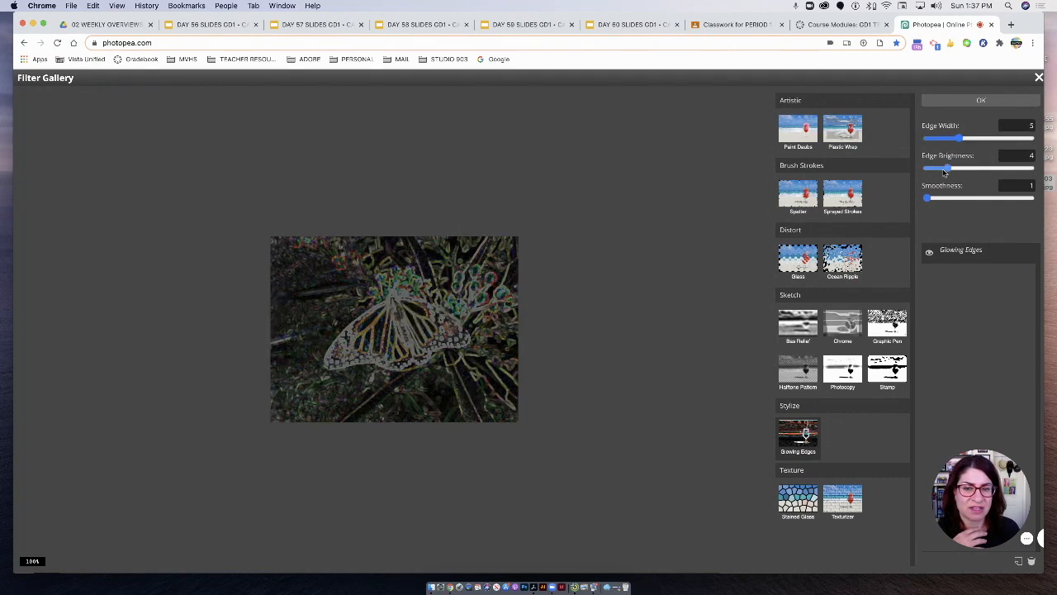
left_click(990, 172)
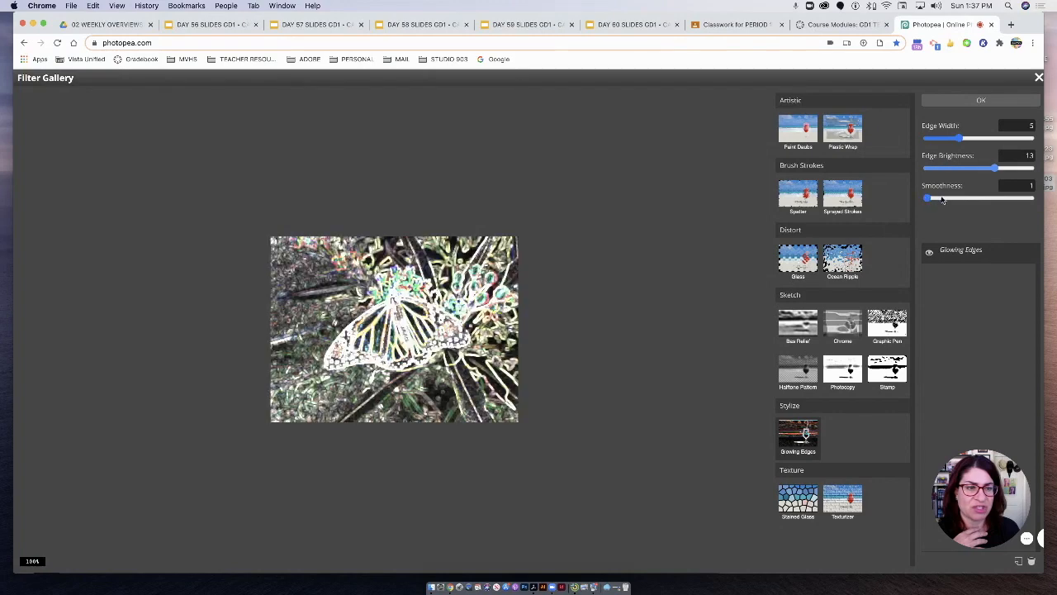
left_click(948, 199)
left_click(949, 199)
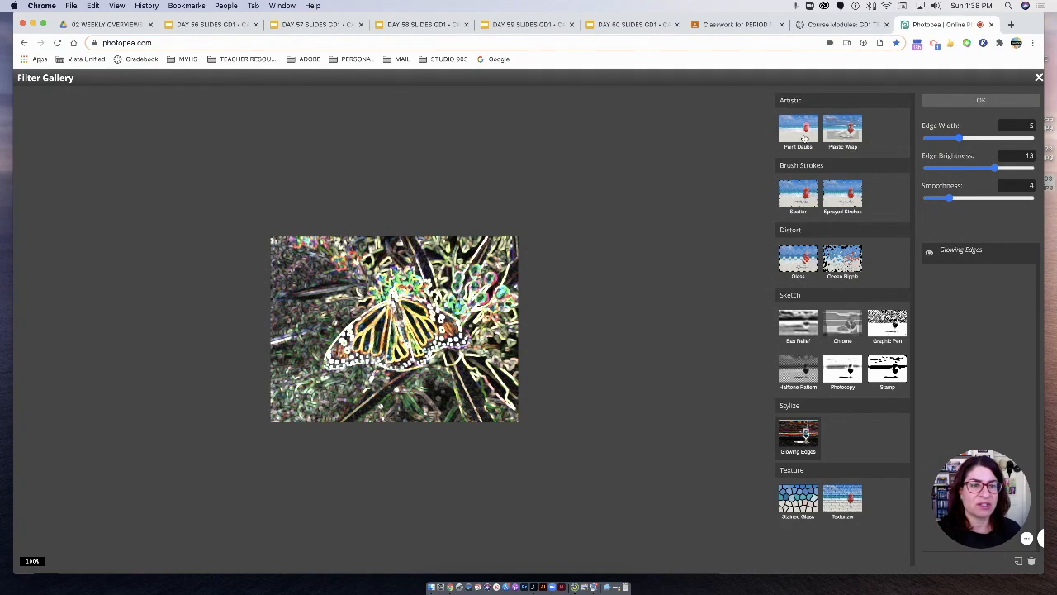
Step: Try the Paint Daubs effect with Size 21 and Sharpness 14, reviewing the brush types but keeping Simple
left_click(805, 139)
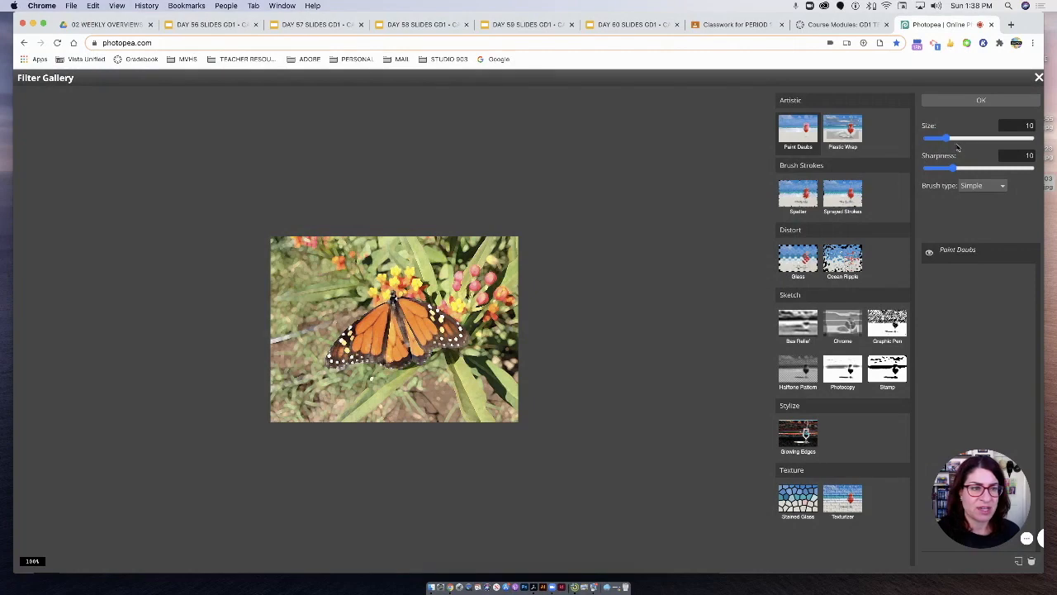
left_click_drag(947, 138, 970, 140)
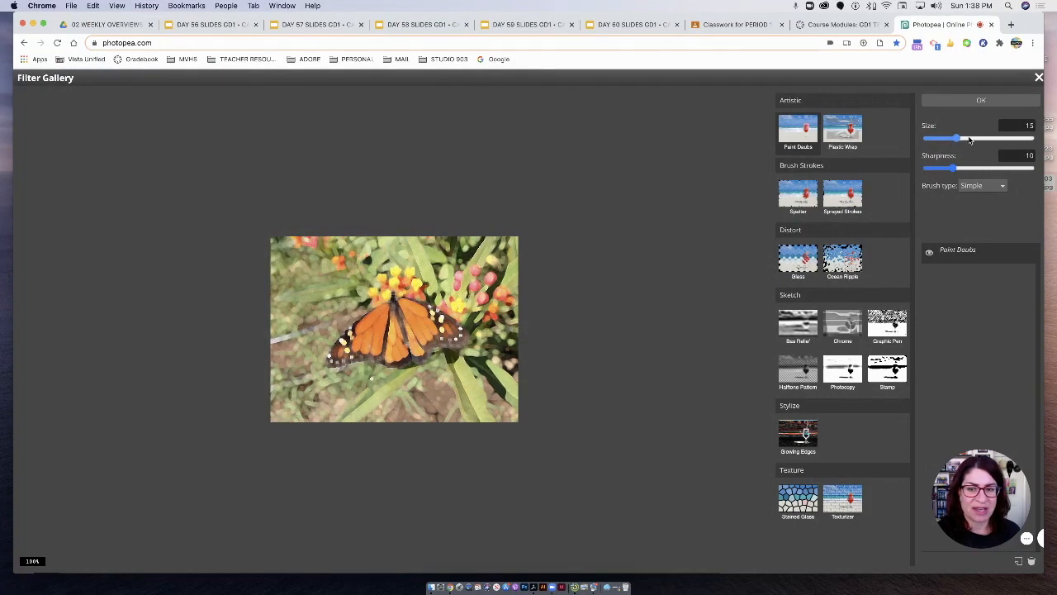
left_click_drag(970, 139, 967, 139)
left_click(981, 169)
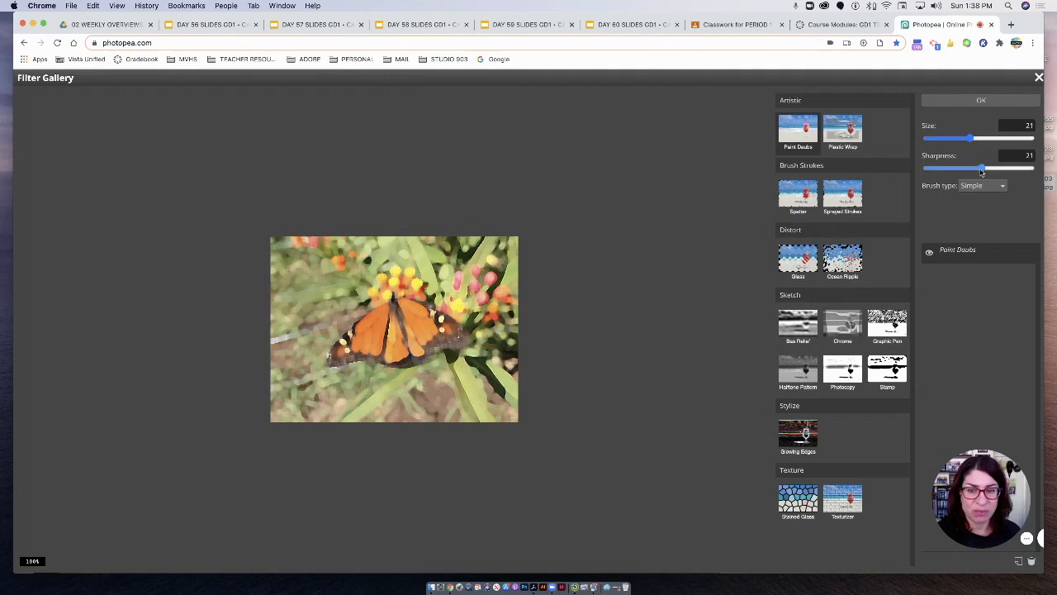
left_click_drag(981, 171, 965, 171)
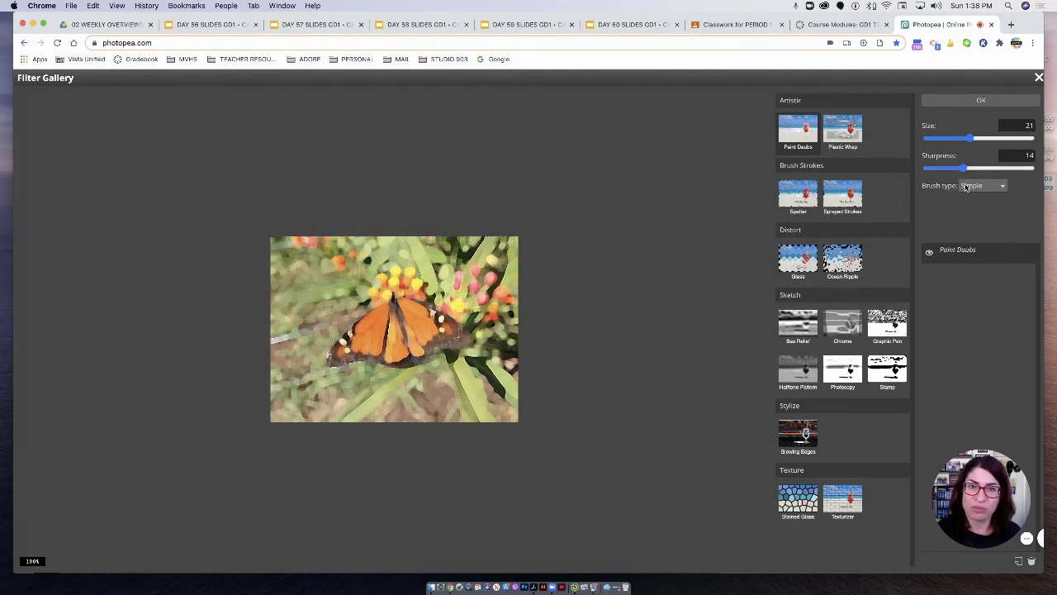
left_click(972, 189)
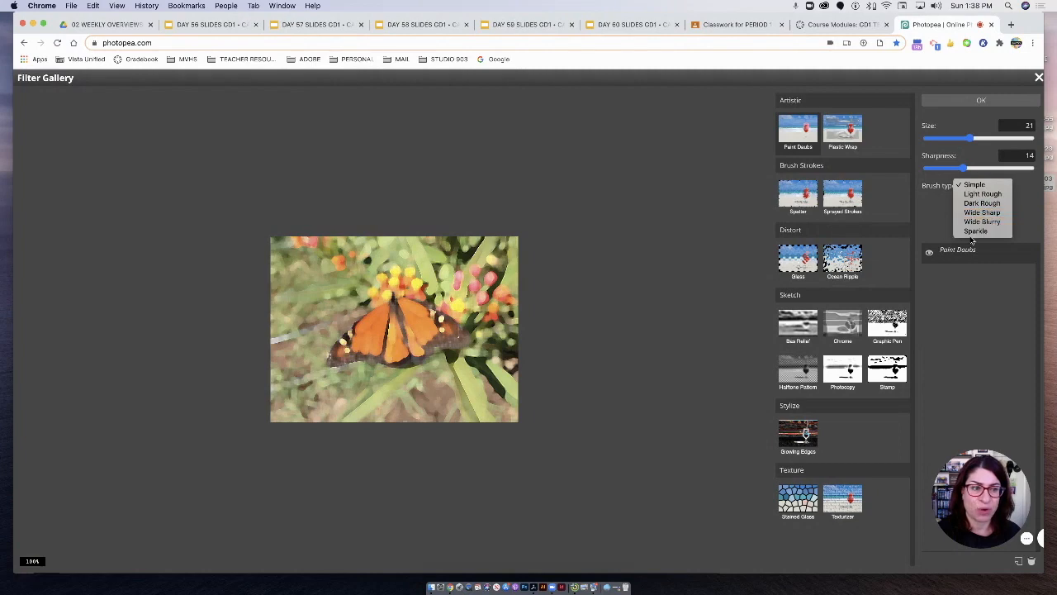
left_click(943, 274)
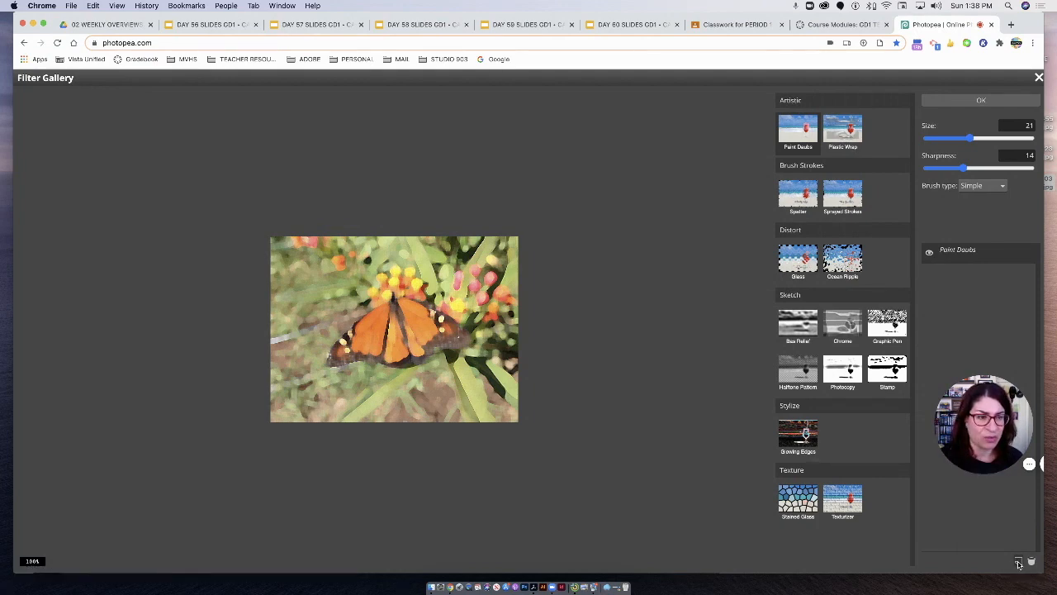
Step: Stack an Ocean Ripple effect above Paint Daubs and toggle both effects' visibility, leaving only Paint Daubs shown
left_click(1018, 561)
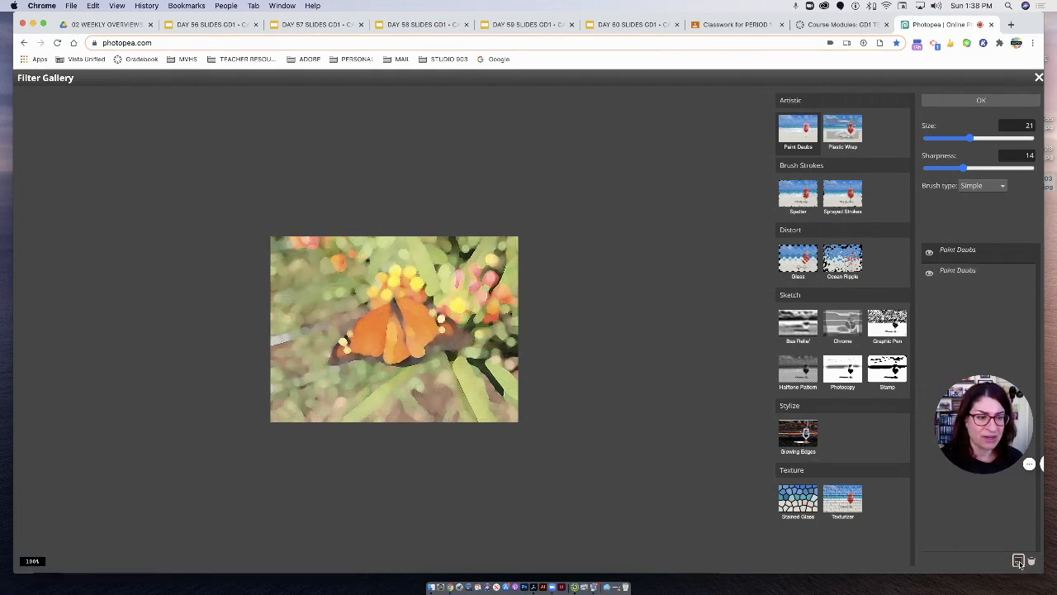
left_click(842, 258)
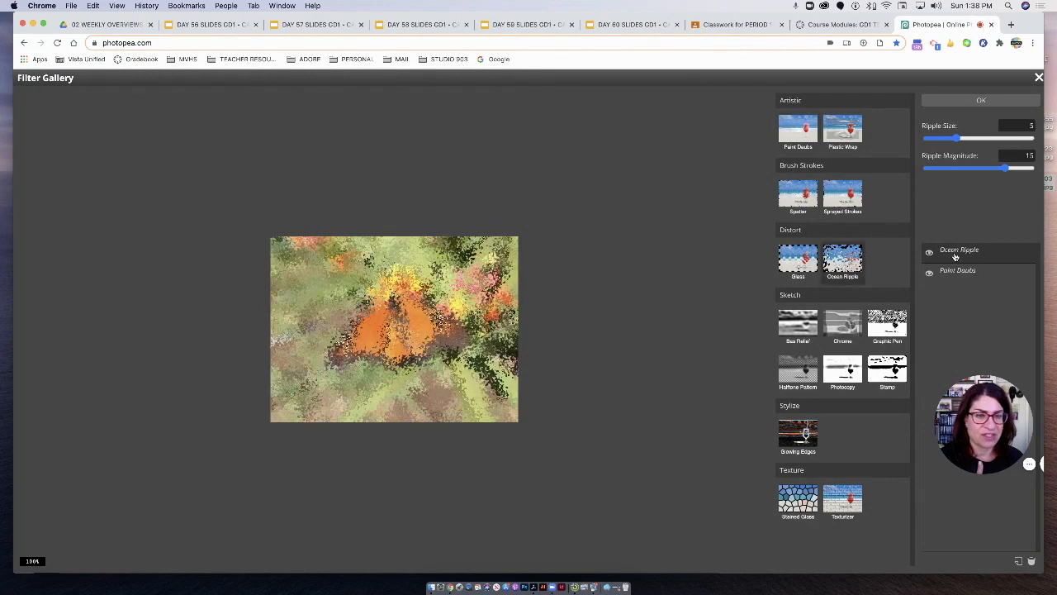
left_click(929, 253)
left_click(928, 273)
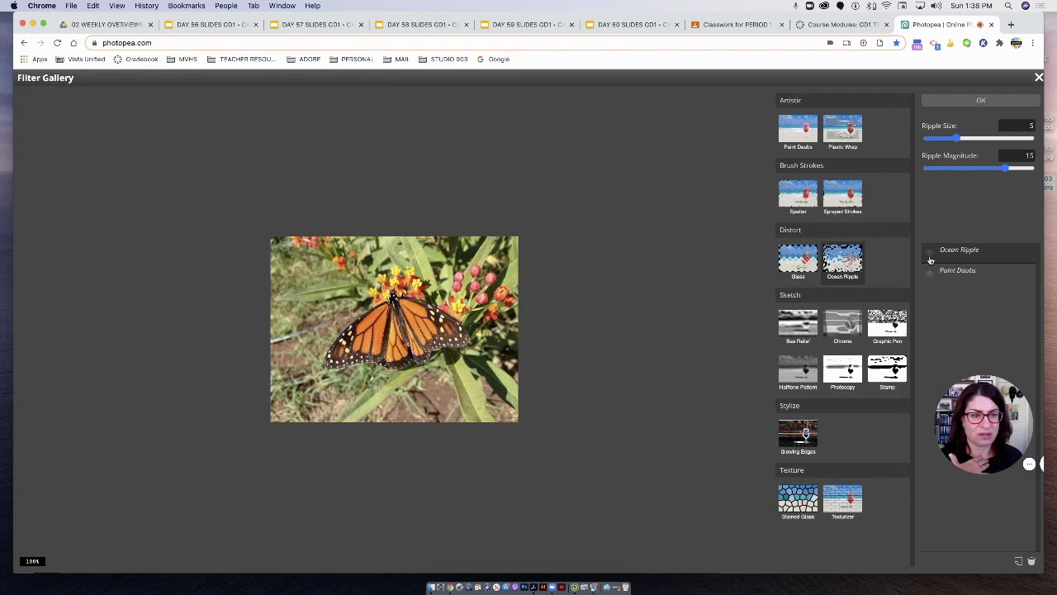
left_click(928, 273)
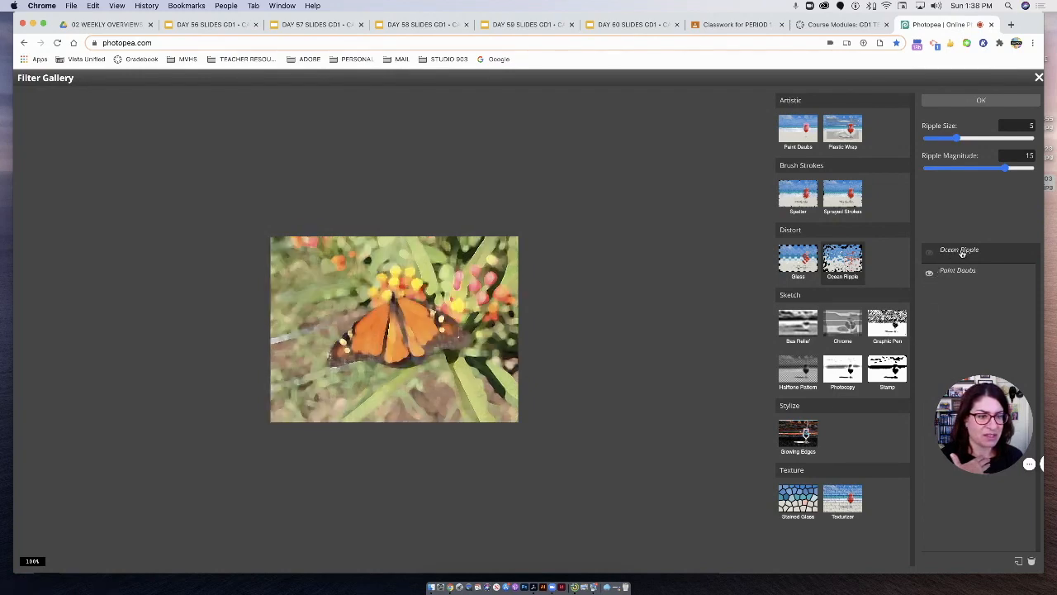
Step: Try Glowing Edges, Plastic Wrap, Spatter, Ocean Ripple and Stained Glass in turn as the upper effect over Paint Daubs
left_click(796, 440)
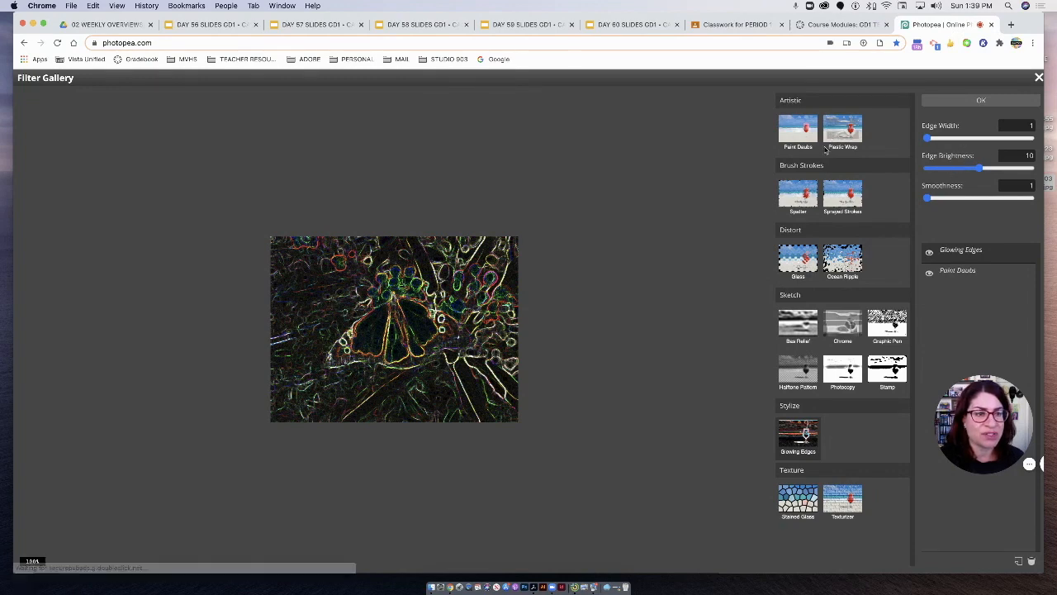
left_click(849, 136)
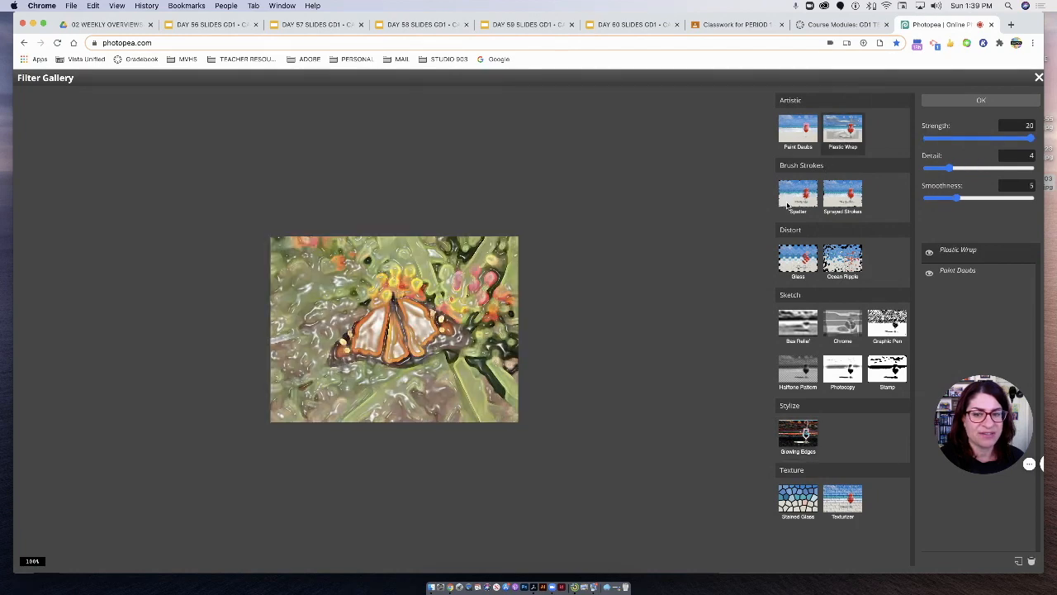
left_click(798, 196)
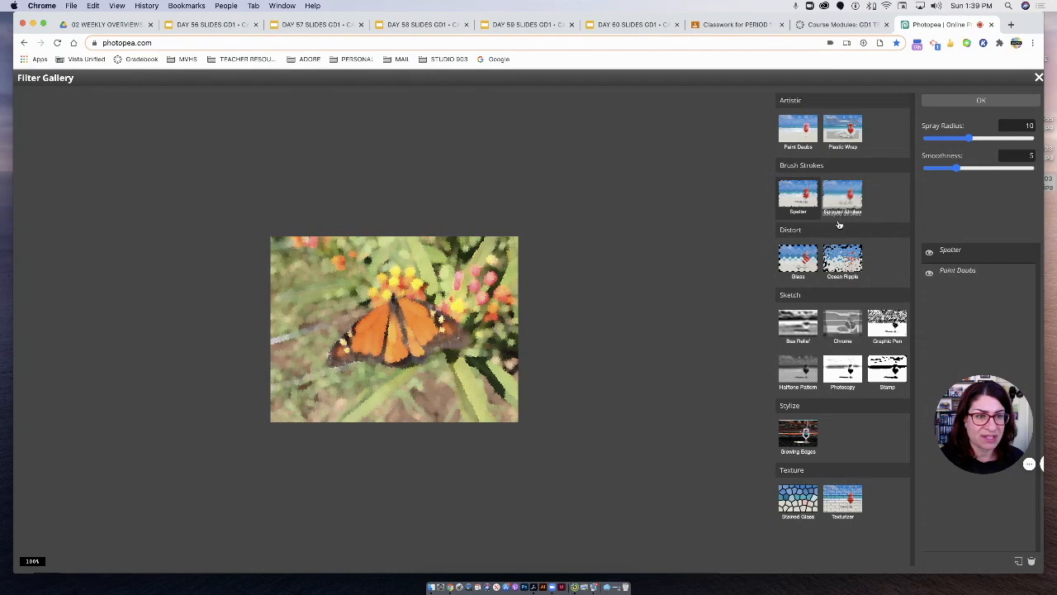
left_click(846, 262)
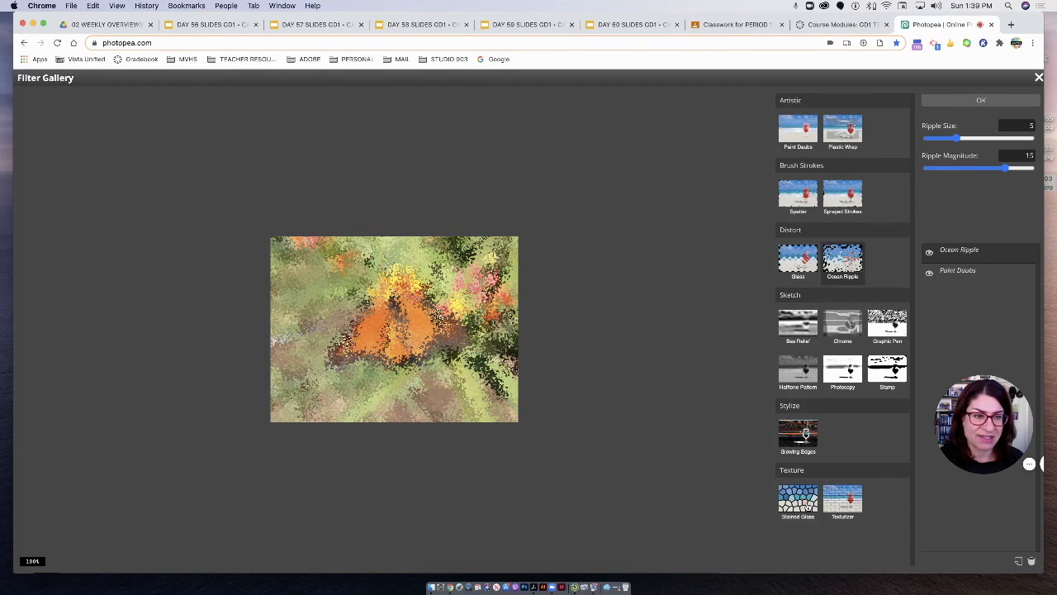
left_click(798, 498)
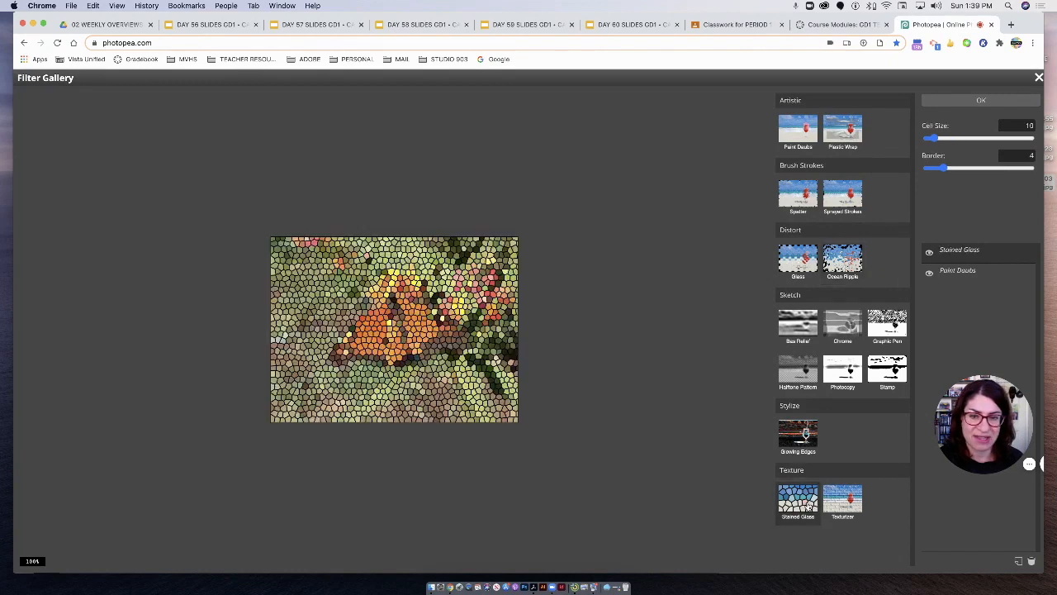
Step: Delete the Paint Daubs effect from the stack, leaving Stained Glass as the only effect
left_click(958, 279)
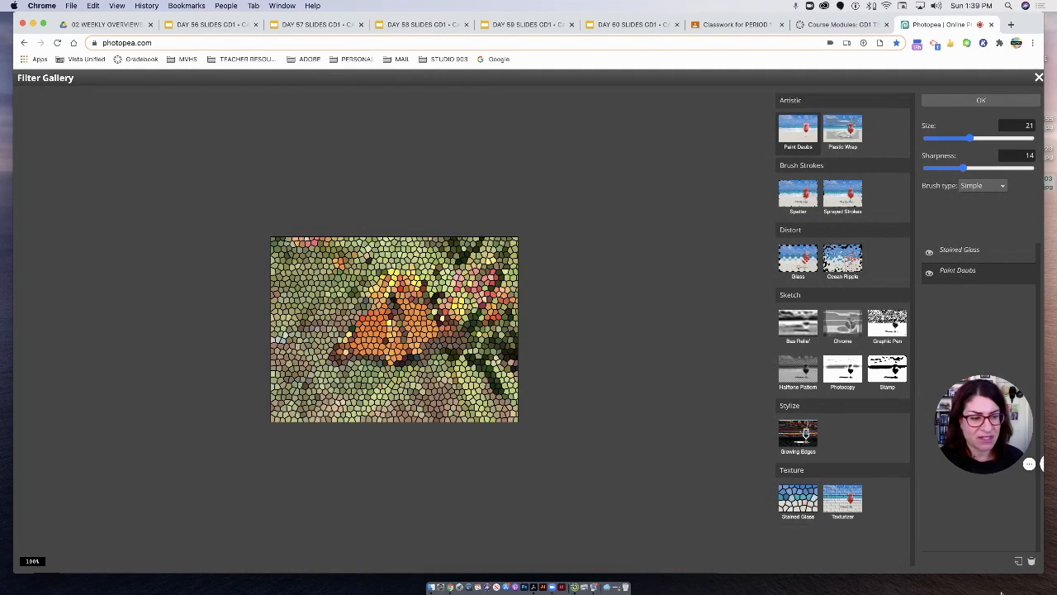
left_click(1032, 561)
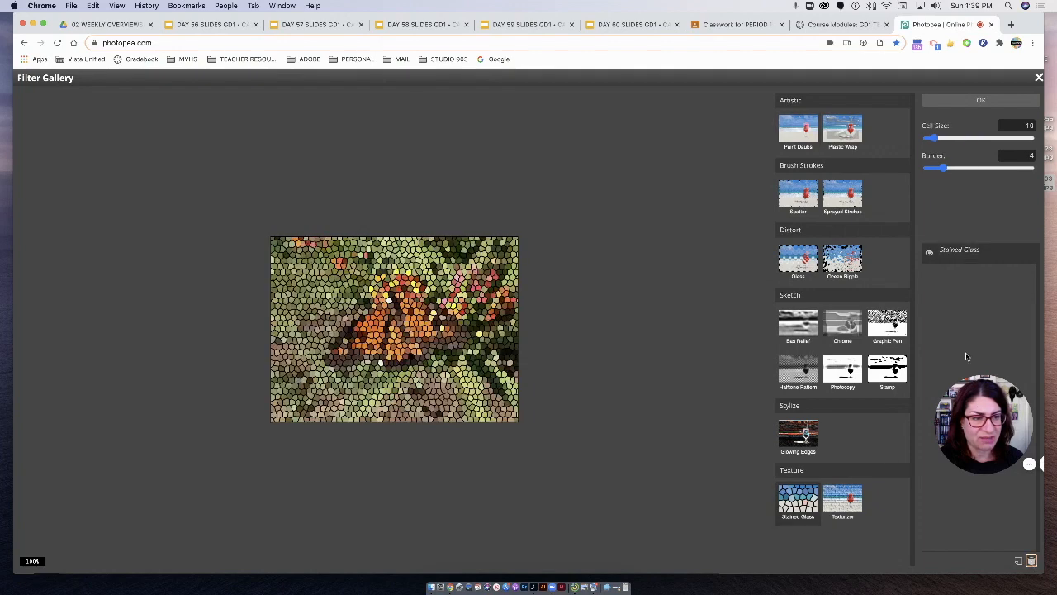
left_click_drag(963, 252, 1017, 489)
left_click_drag(974, 255, 973, 252)
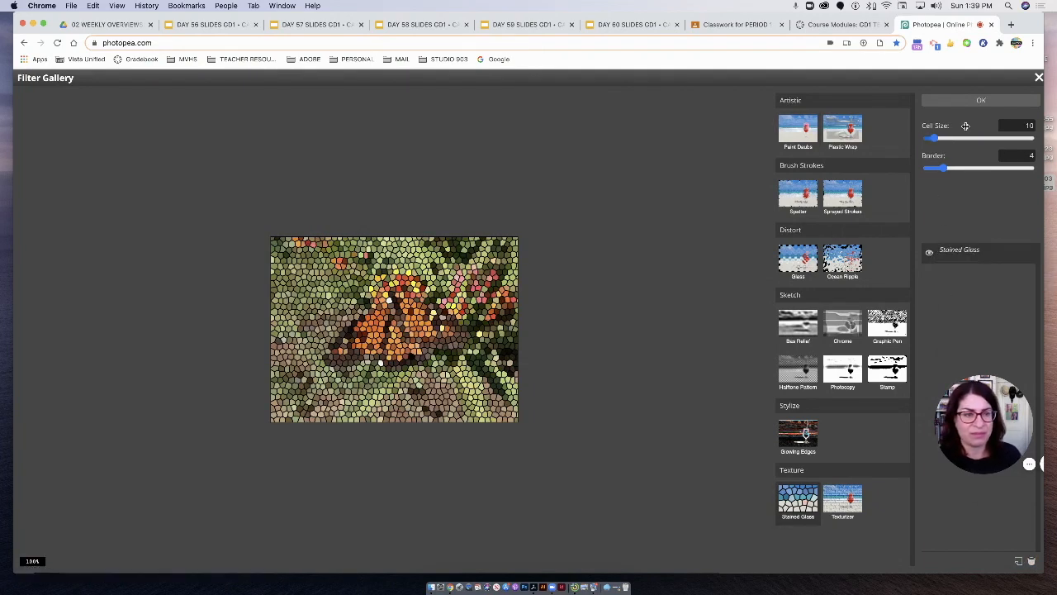
Step: Apply Stained Glass to the butterfly photo with Cell Size 23 and Border 2, and undo the applied filter
left_click_drag(931, 138, 907, 140)
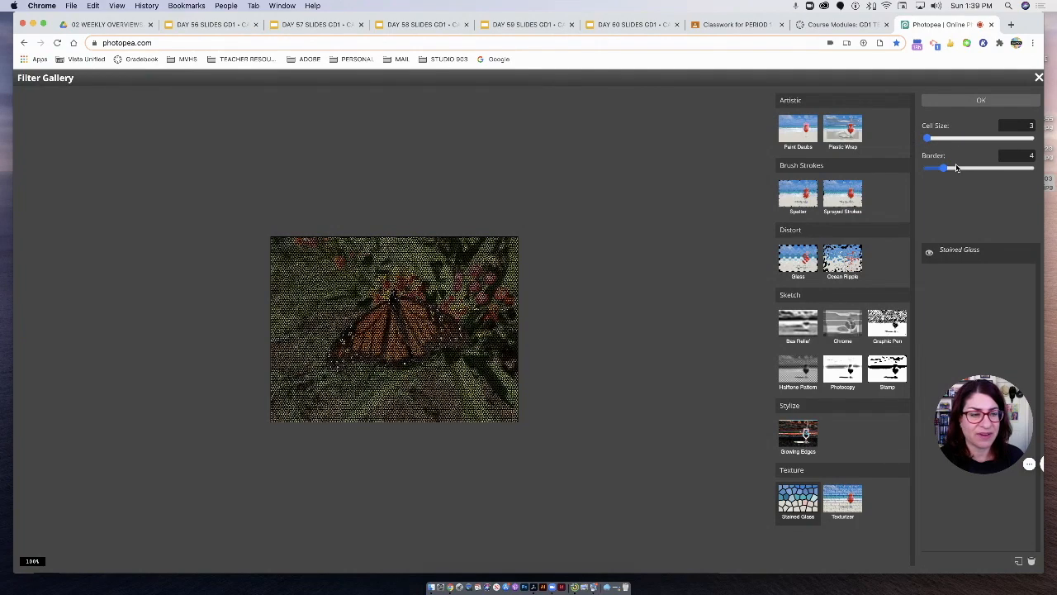
left_click_drag(948, 172, 948, 138)
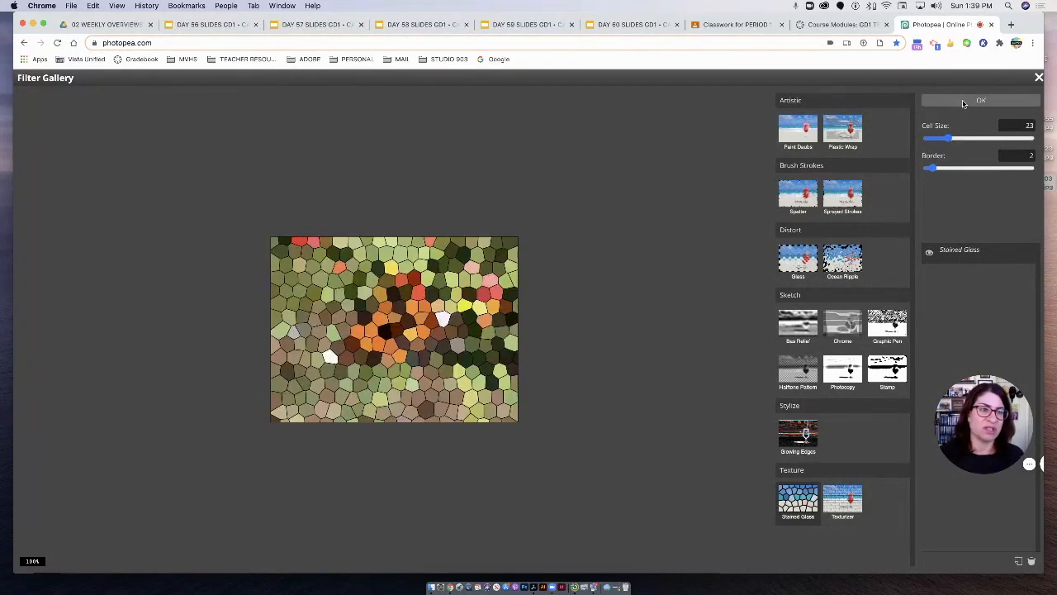
left_click(962, 100)
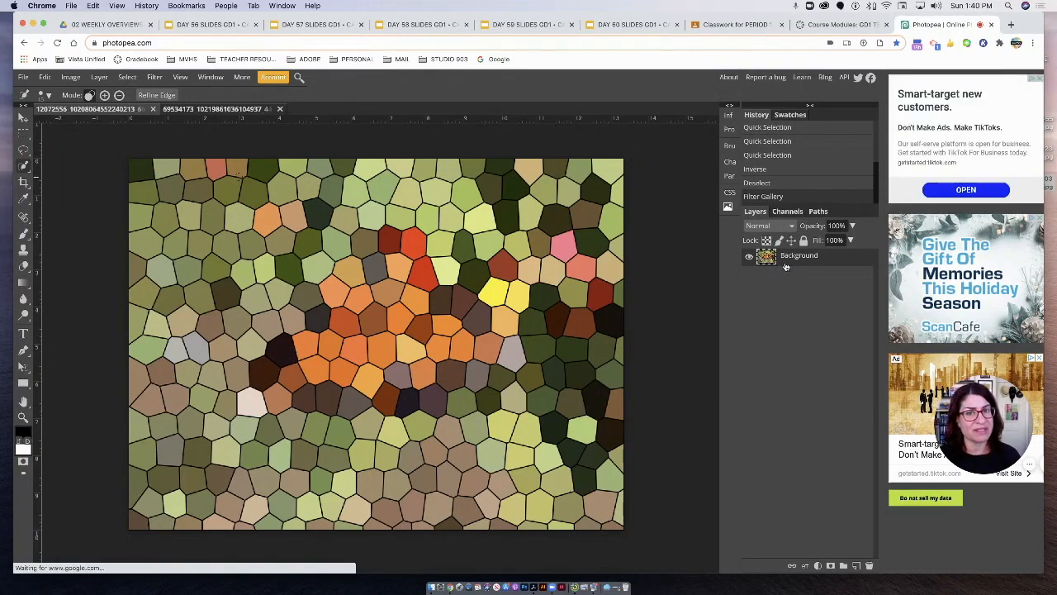
key("ctrl+z")
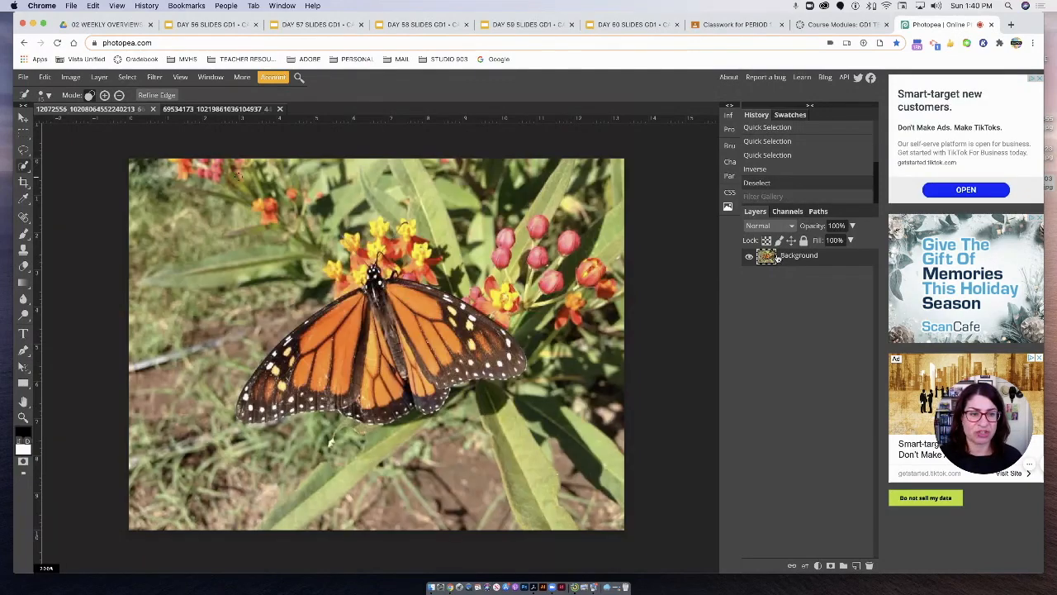
Step: Duplicate the Background layer, lock the original, and make Background copy the active layer
left_click_drag(771, 260, 856, 565)
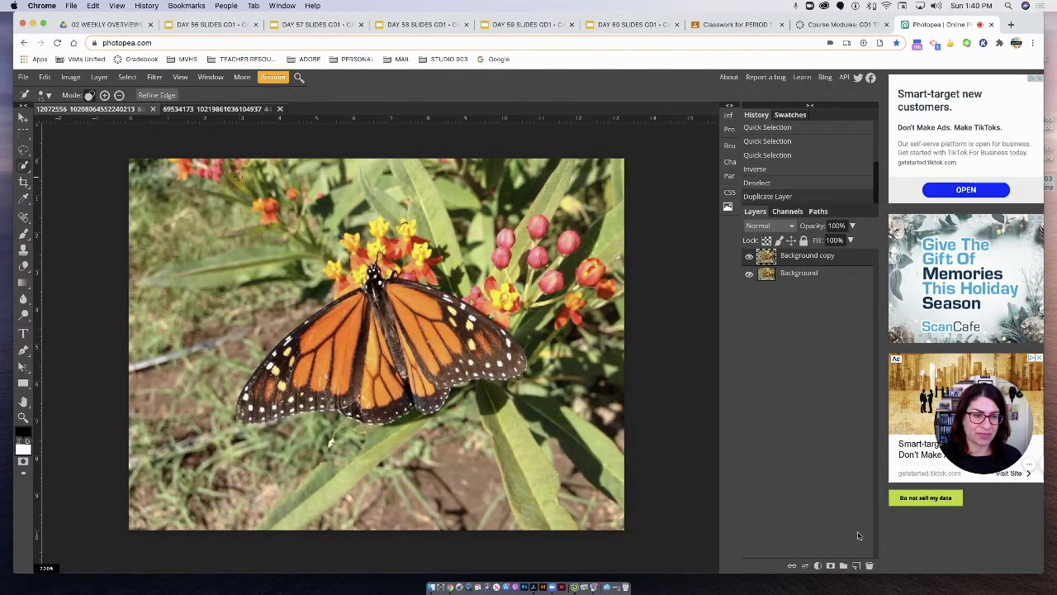
left_click(803, 241)
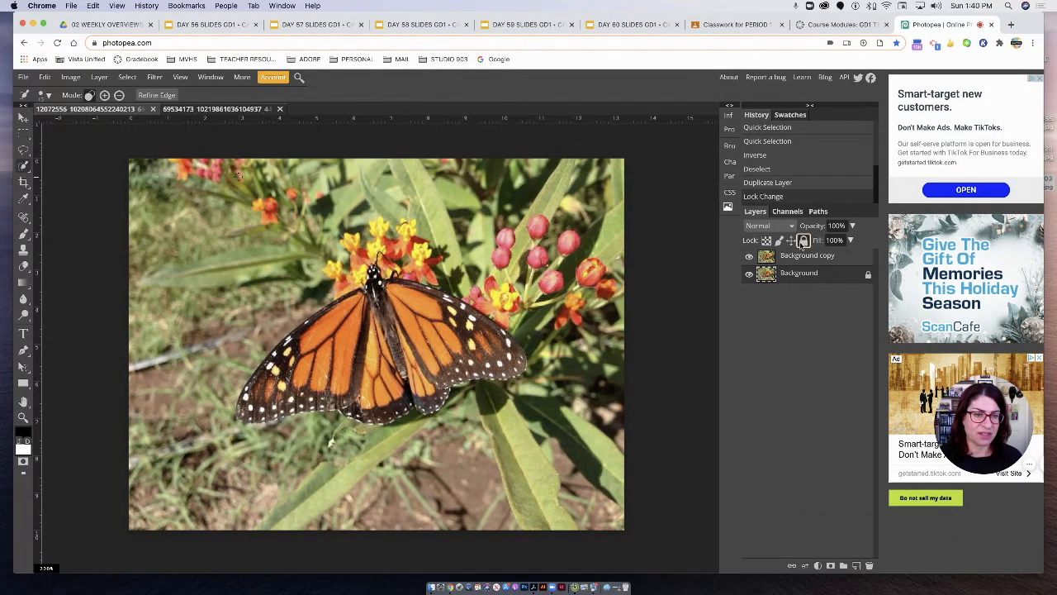
left_click(791, 257)
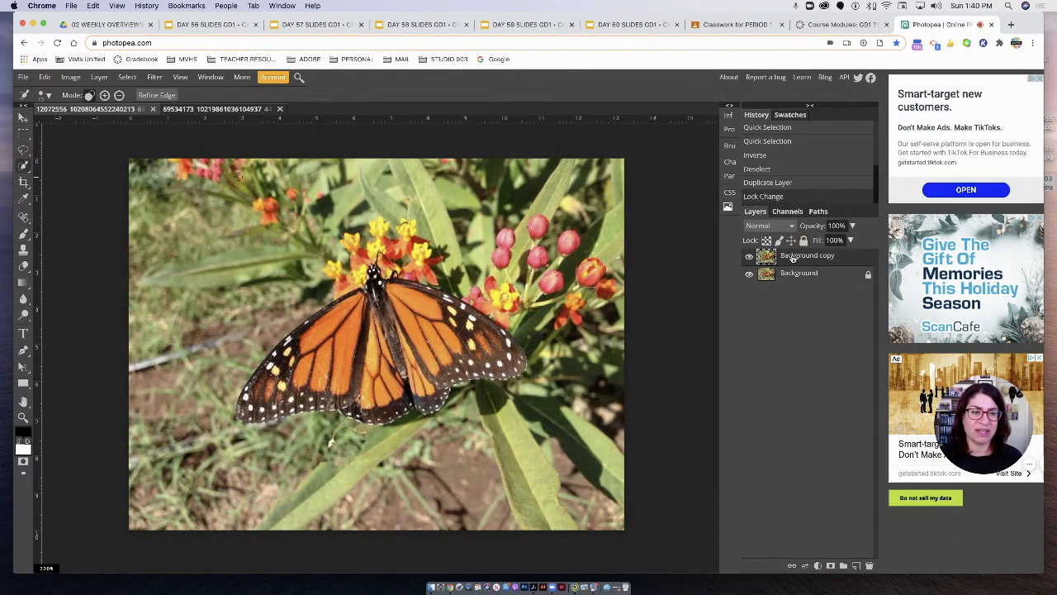
Step: Reapply the last Stained Glass filter to the Background copy layer and hide that layer to reveal the original
left_click(155, 77)
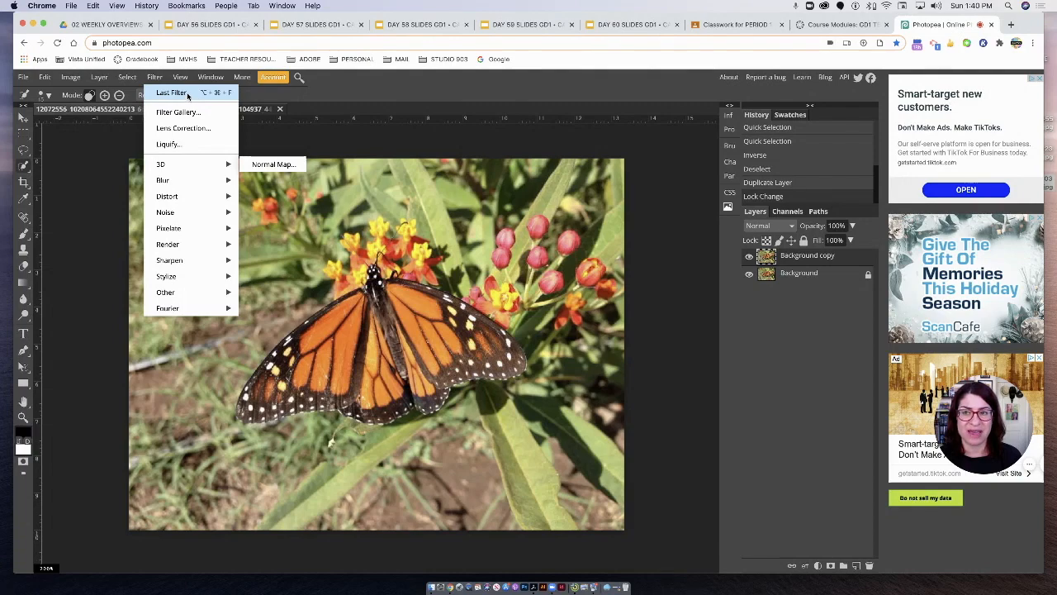
left_click(188, 94)
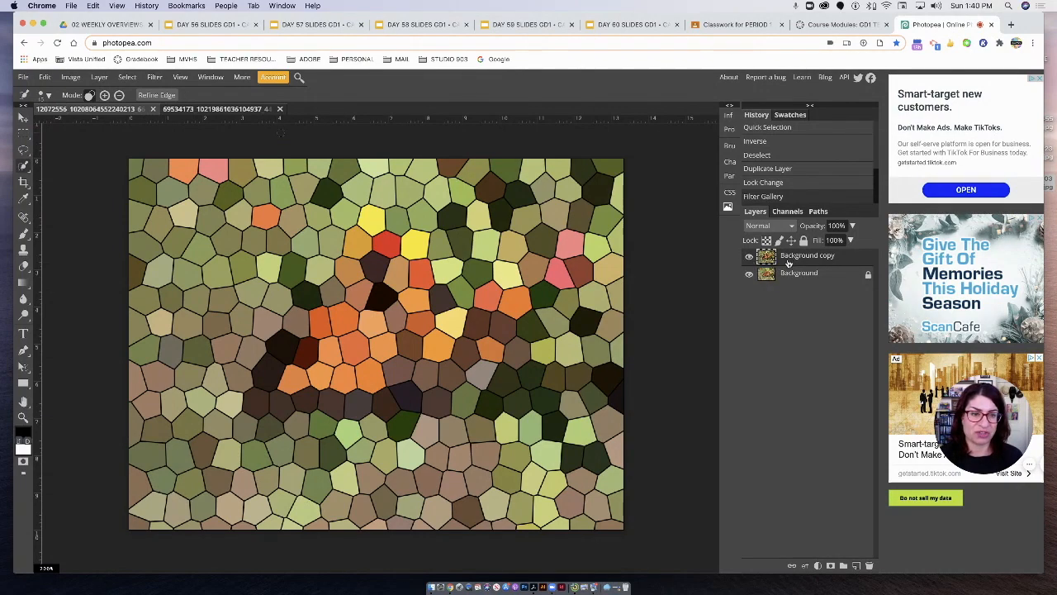
left_click(749, 258)
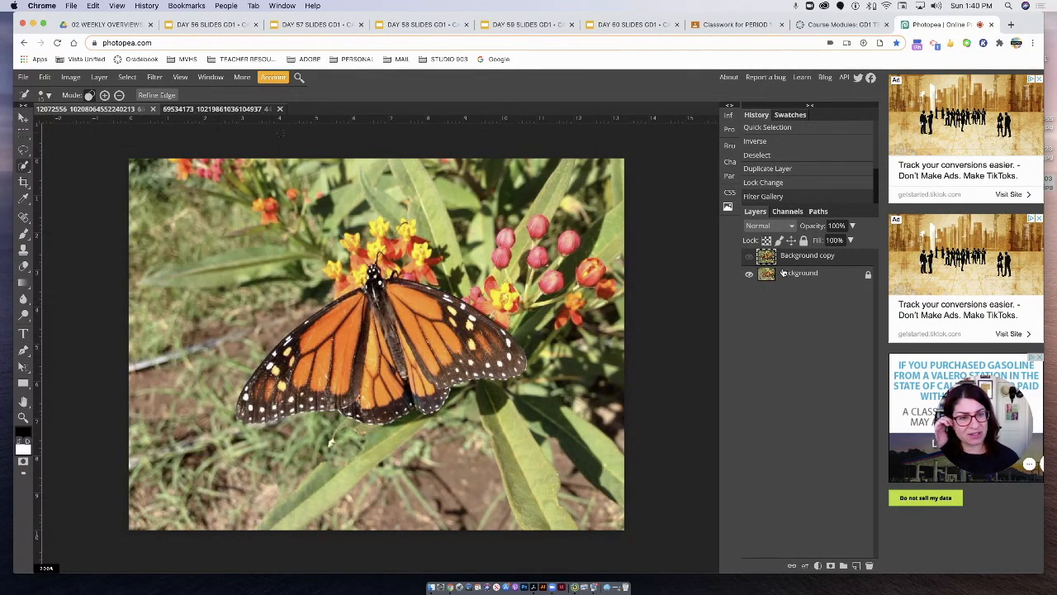
Step: Compare the filtered Background copy with the original by toggling its visibility, and undo the reapplied Stained Glass filter
left_click(787, 279)
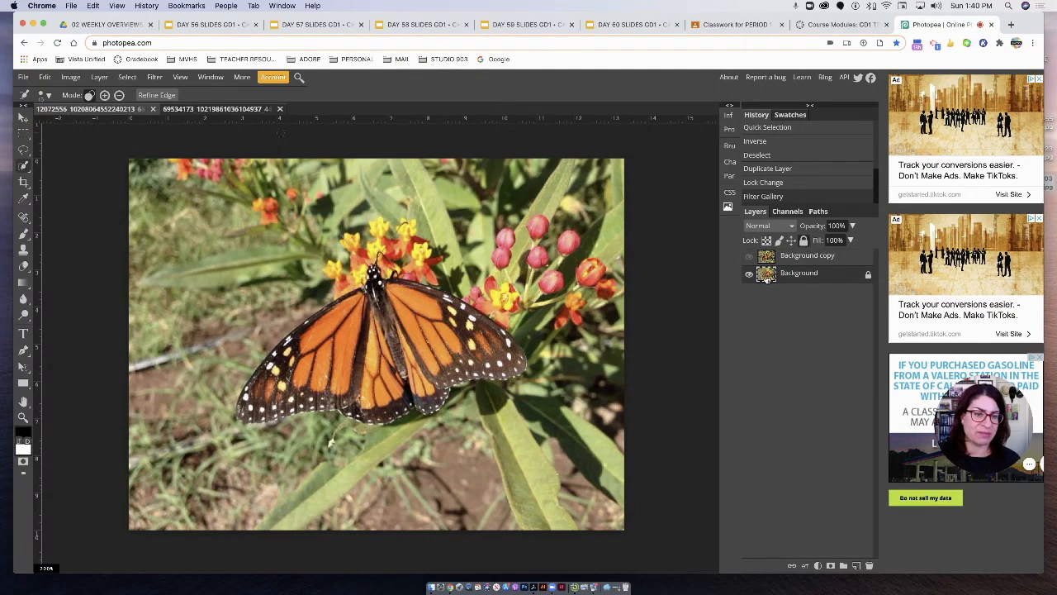
left_click(765, 261)
left_click(749, 256)
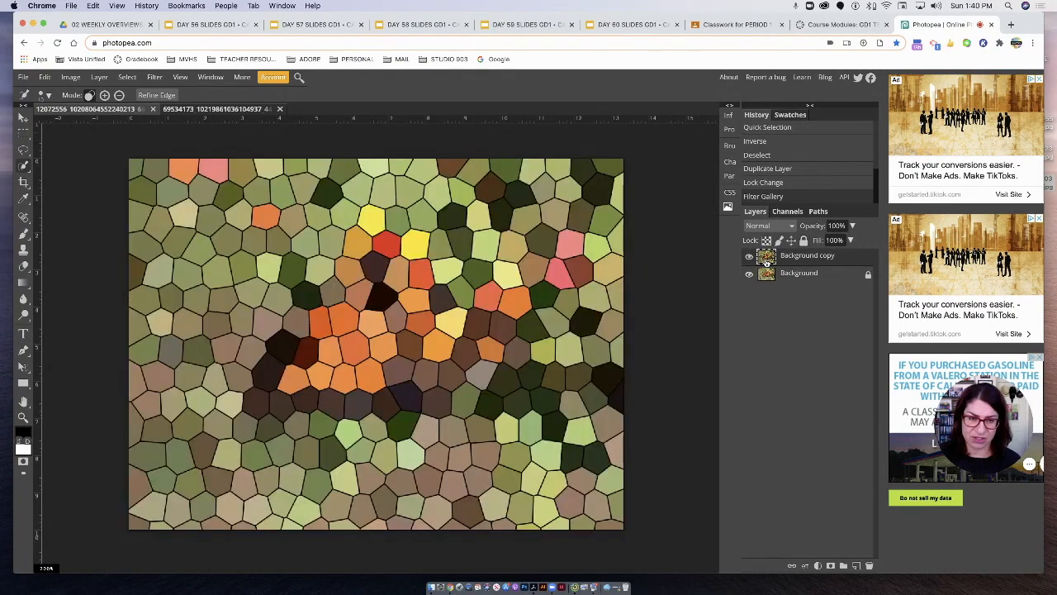
left_click(749, 256)
left_click(749, 256)
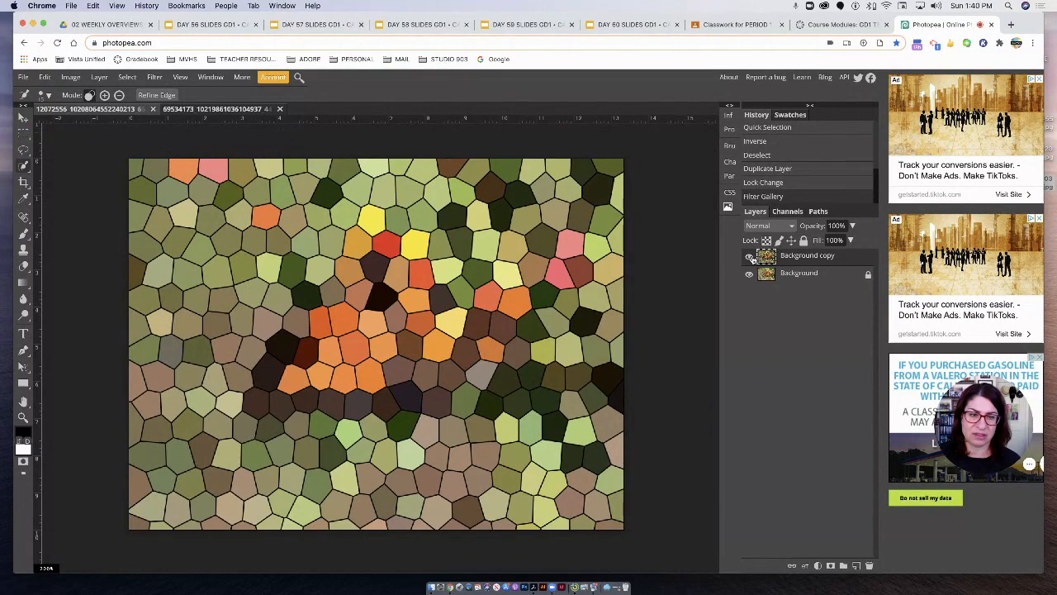
key("super+z")
left_click(748, 256)
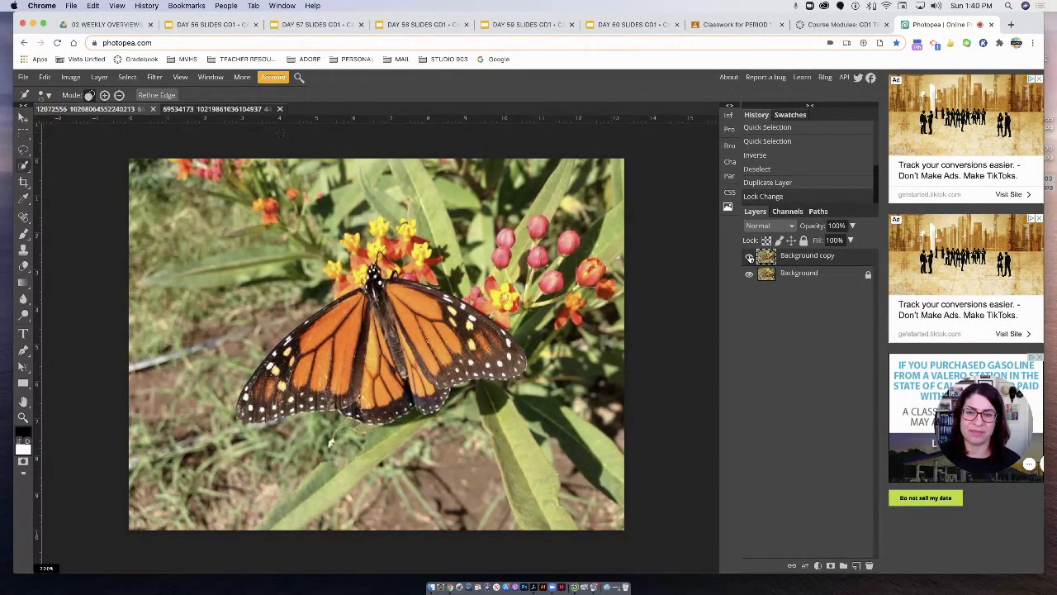
Step: Outline the butterfly with the Lasso tool at a 0 px feather, and deselect it
left_click(23, 149)
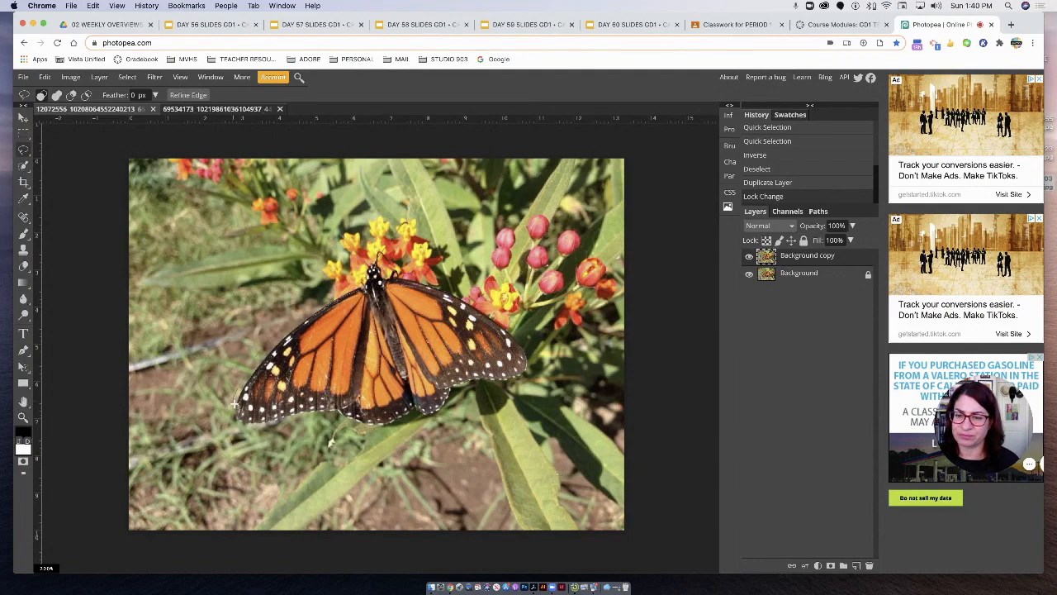
mouse_move(285, 420)
left_mouse_down()
mouse_move(357, 418)
mouse_move(395, 430)
mouse_move(446, 400)
left_mouse_up()
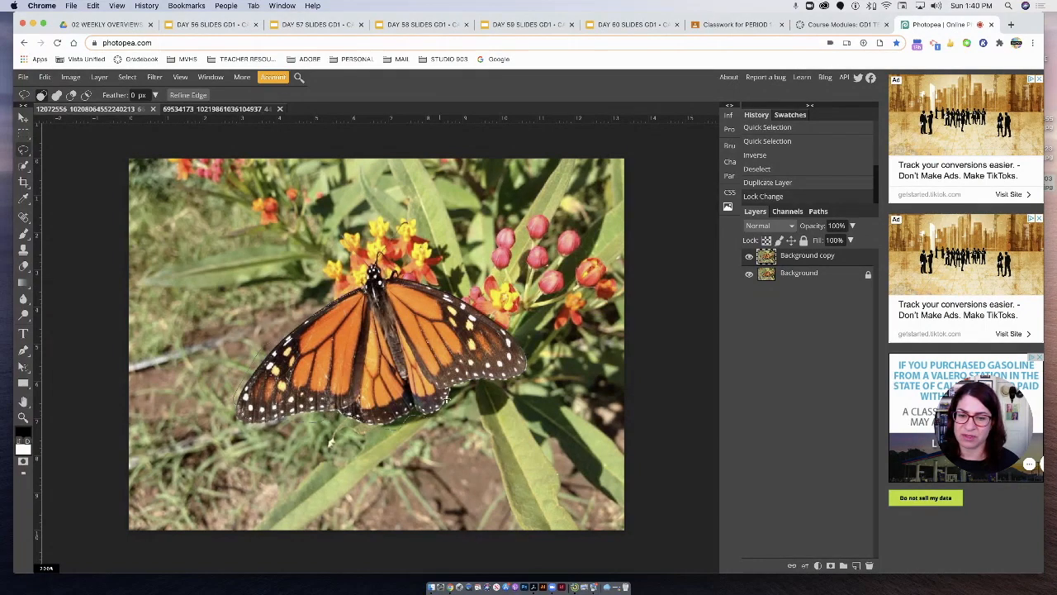
mouse_move(463, 311)
left_mouse_down()
mouse_move(403, 280)
mouse_move(355, 286)
left_mouse_up()
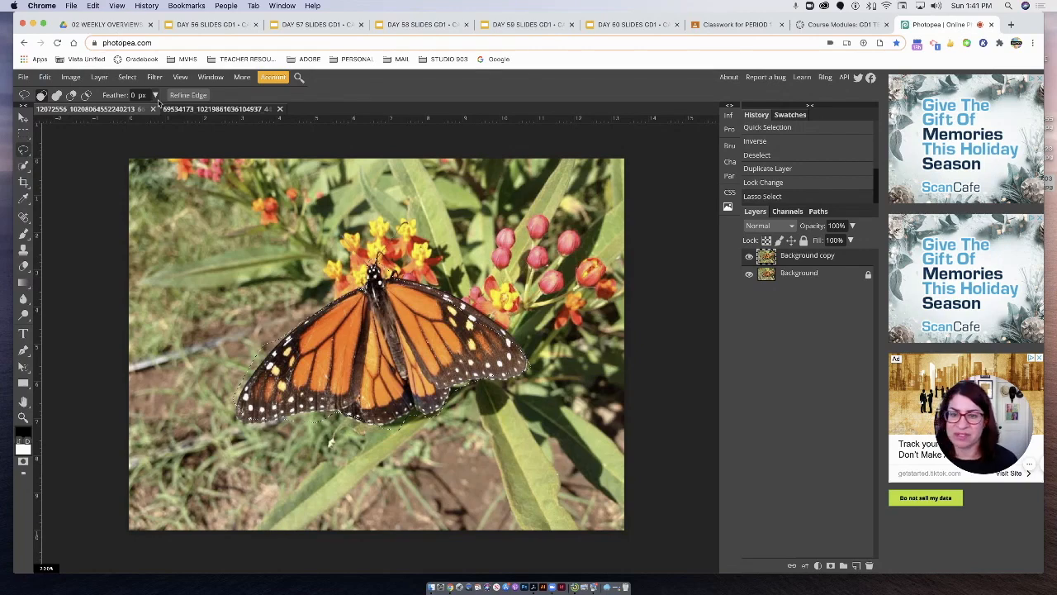
key("ctrl+d")
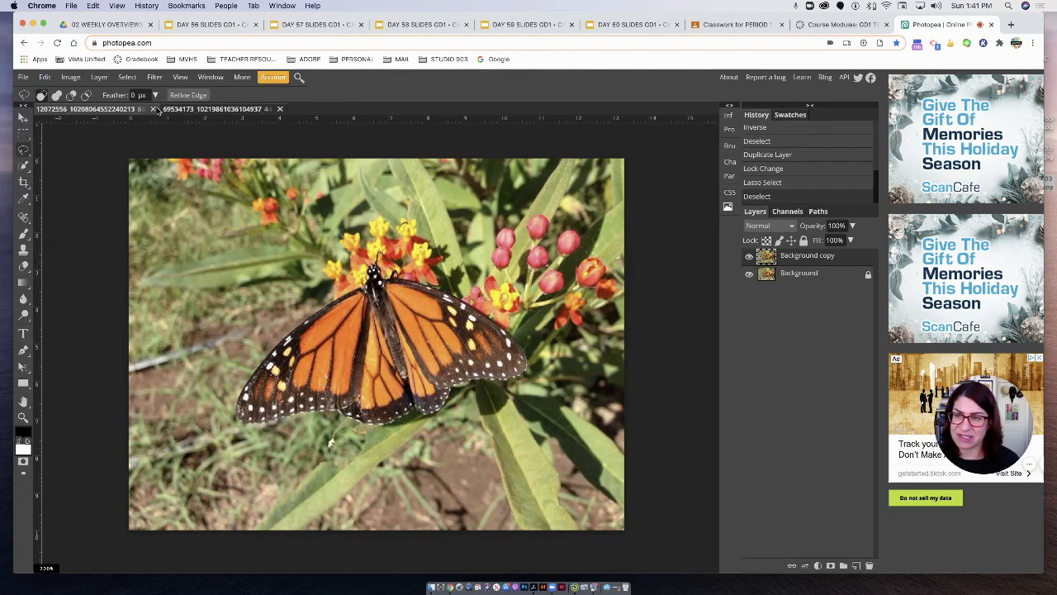
Step: Set the Lasso feather to 28 px and outline the whole butterfly on the Background copy layer
left_click(155, 96)
left_click_drag(108, 110, 130, 114)
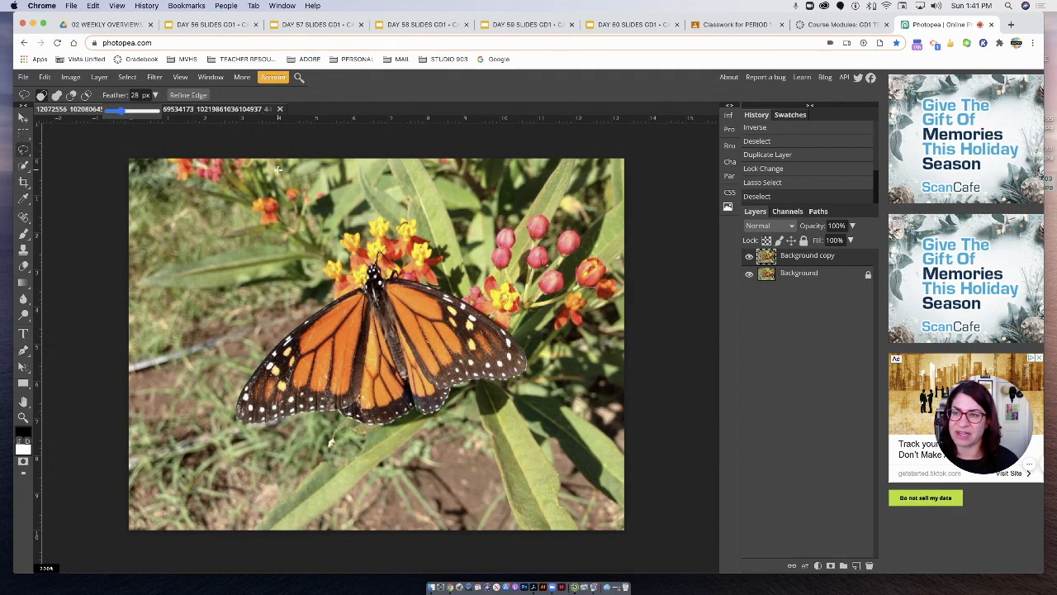
left_click(378, 271)
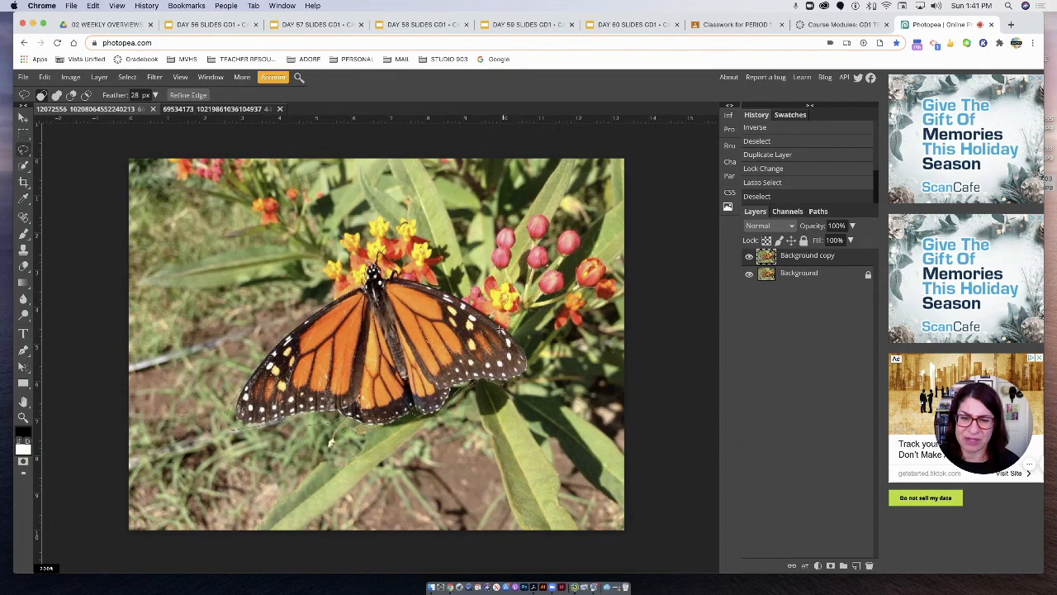
left_click(378, 271)
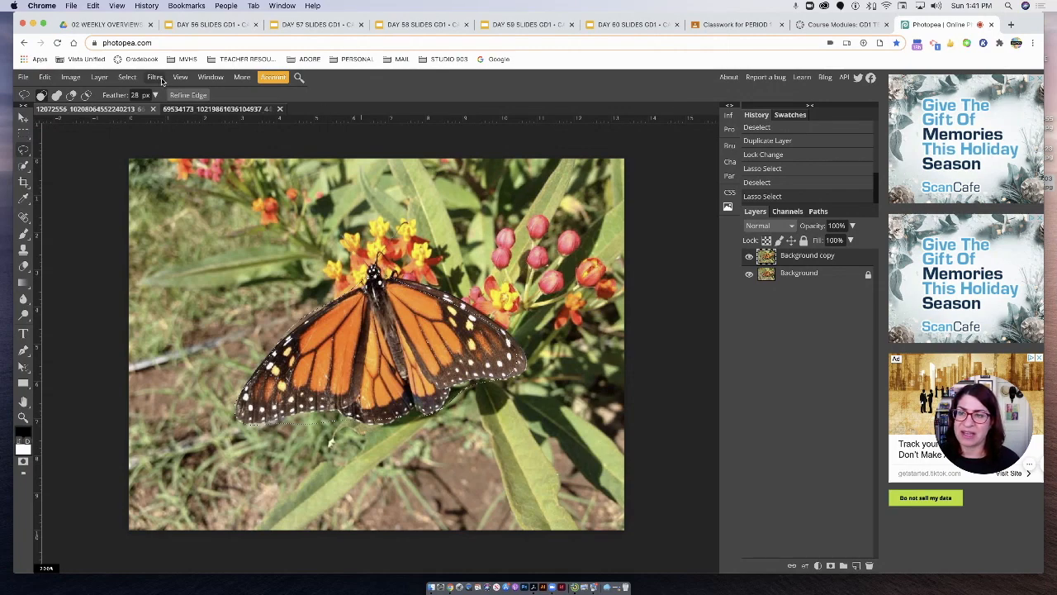
Step: Try a Gaussian Blur with a 7.2 px radius on the selected butterfly, and cancel it
left_click(154, 77)
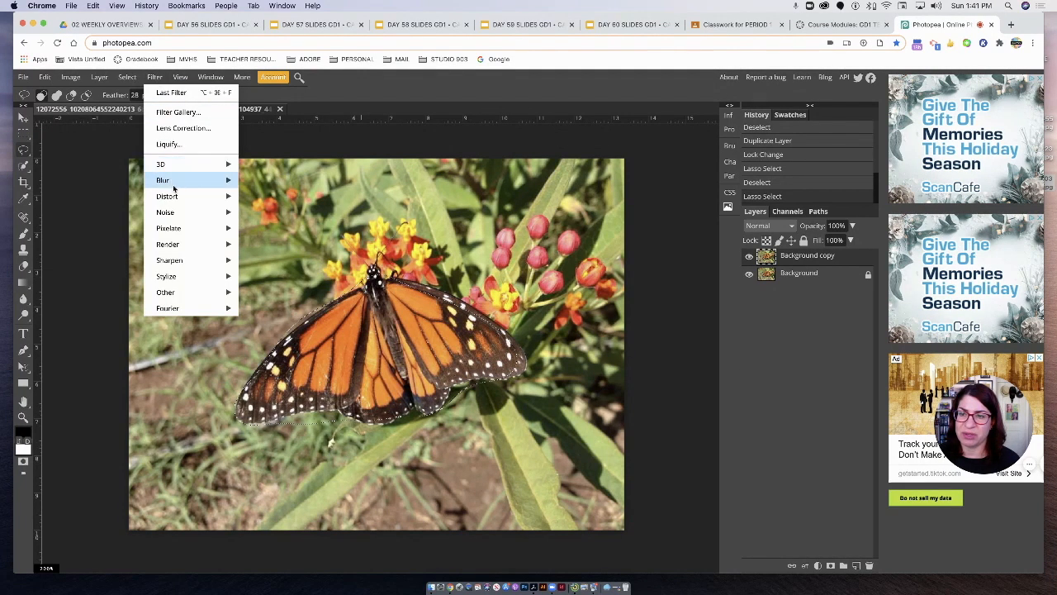
mouse_move(165, 182)
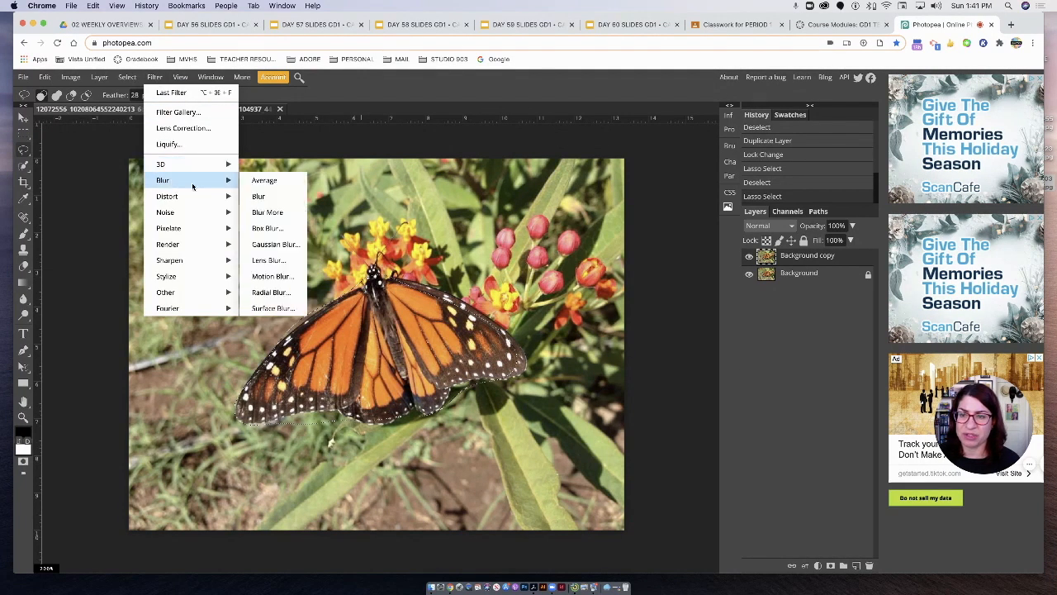
left_click(294, 246)
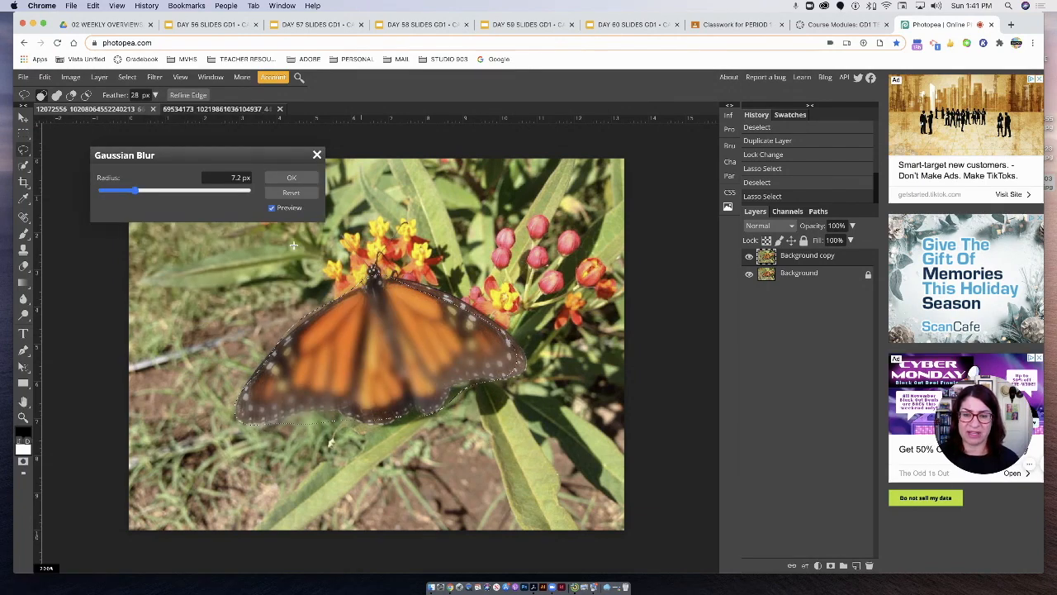
left_click(292, 194)
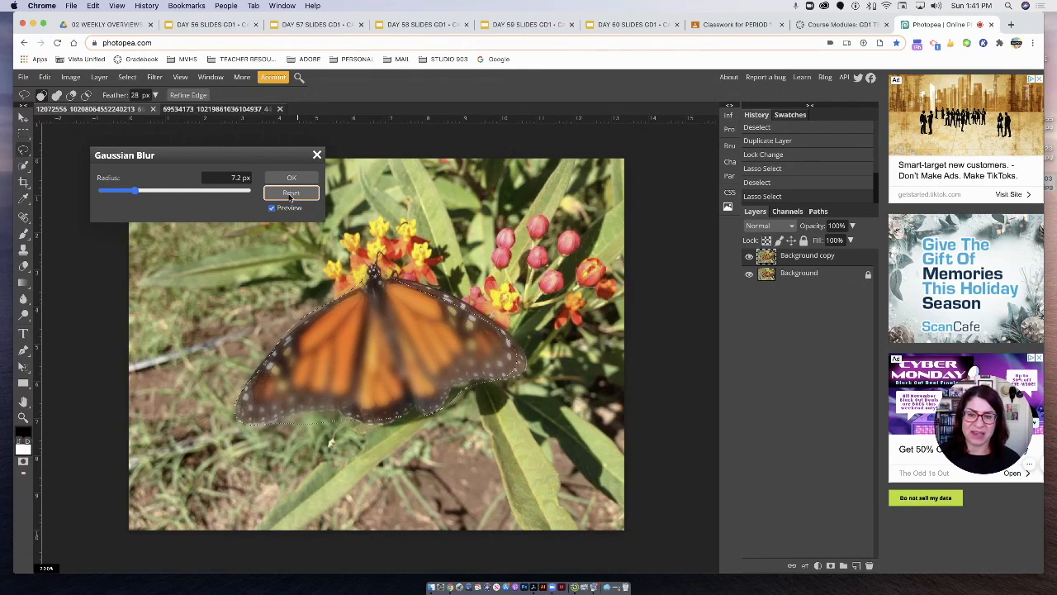
left_click(317, 156)
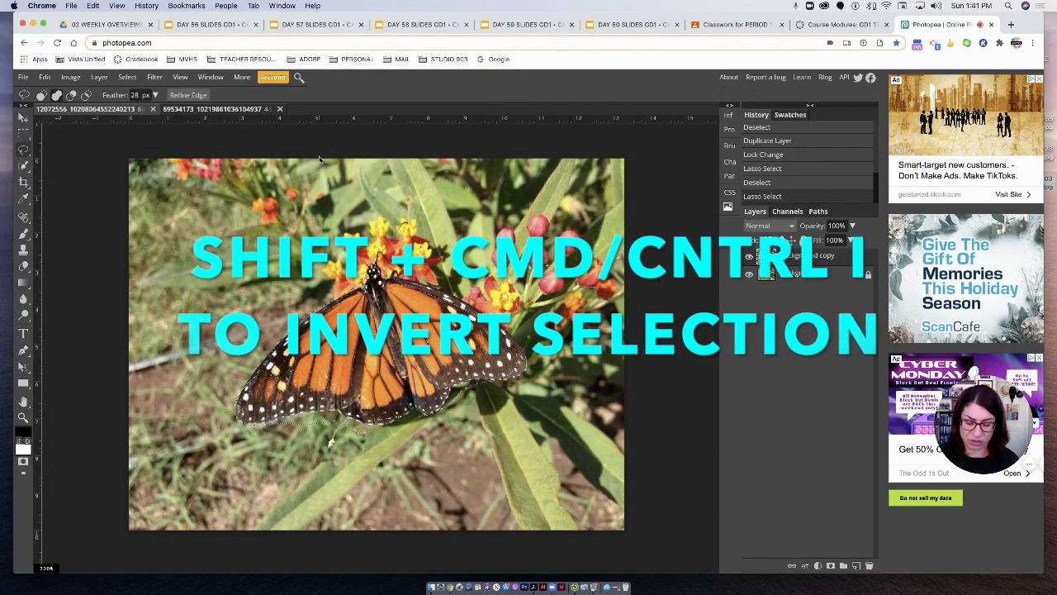
Step: Invert the selection to cover the butterfly's surroundings and apply a Gaussian Blur there with an adjusted radius
key("shift+super+i")
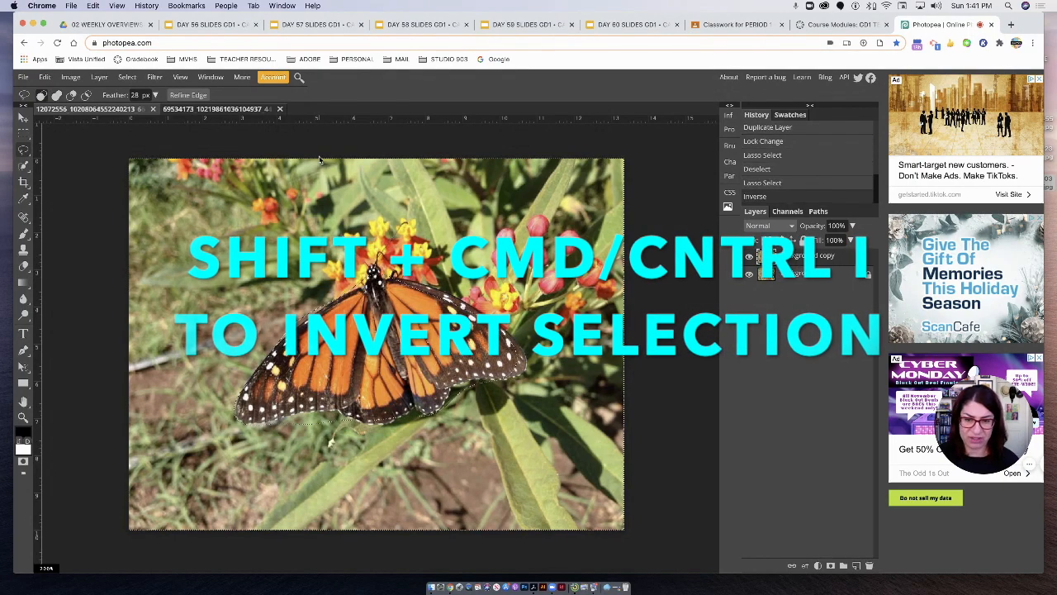
left_click(155, 77)
mouse_move(190, 180)
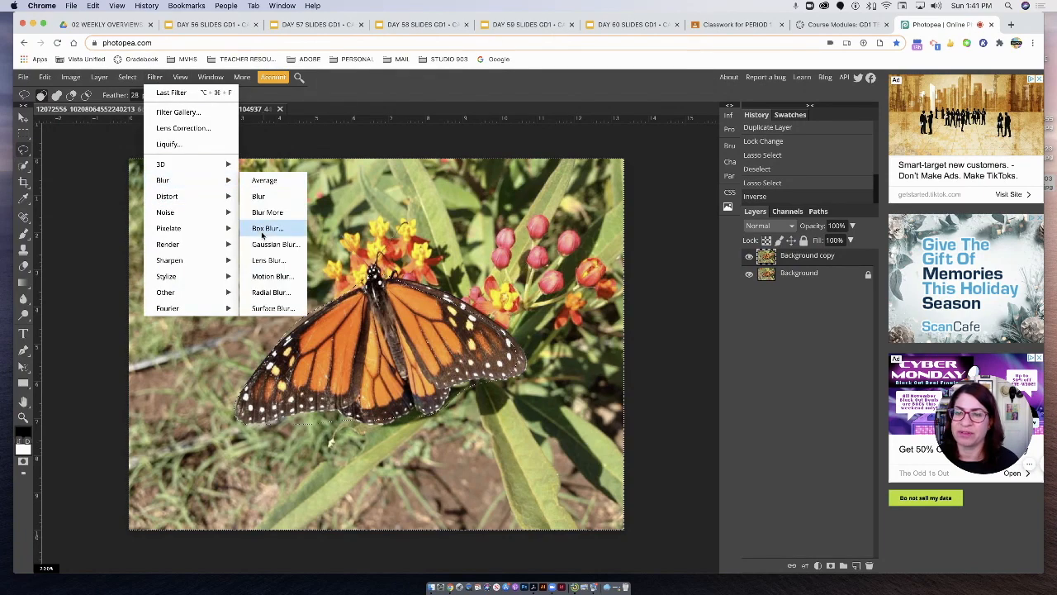
left_click(256, 244)
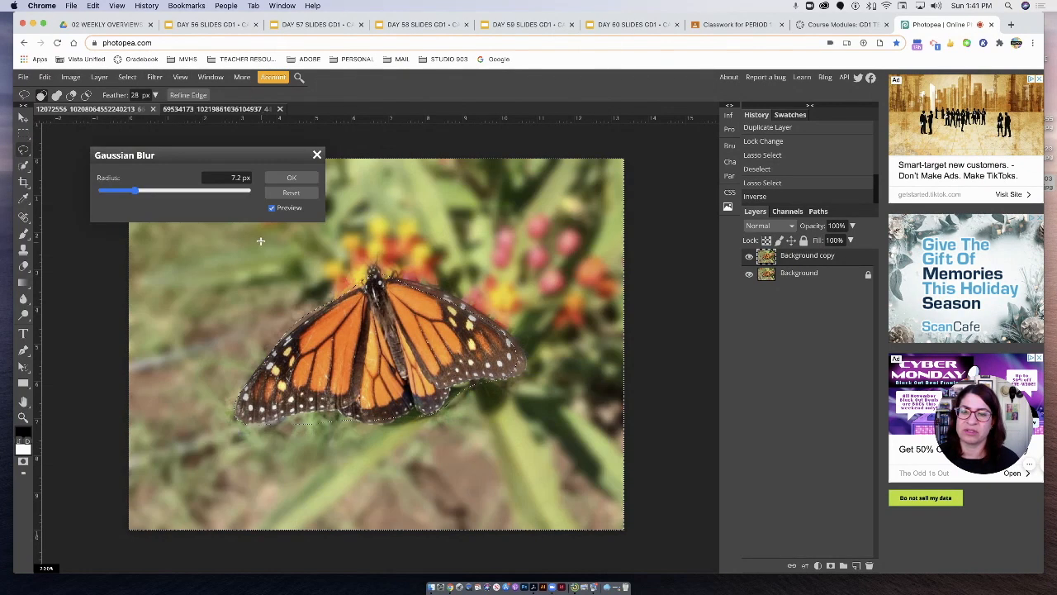
left_click_drag(149, 201, 126, 193)
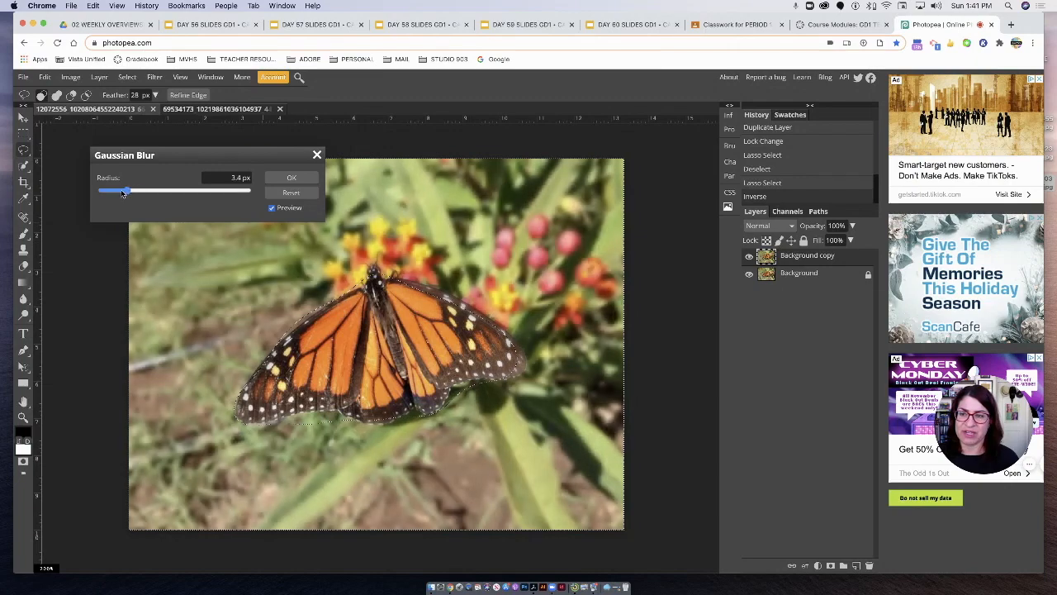
left_click_drag(123, 193, 122, 193)
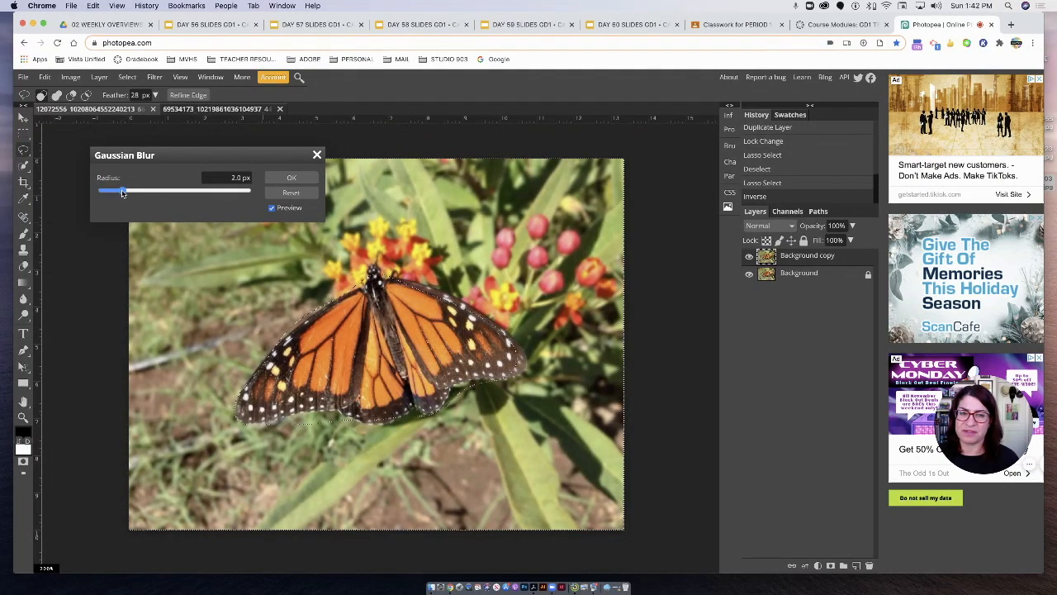
left_click(295, 180)
Step: Toggle the Background copy layer's visibility to compare the blurred surroundings with the original photo
left_click(749, 257)
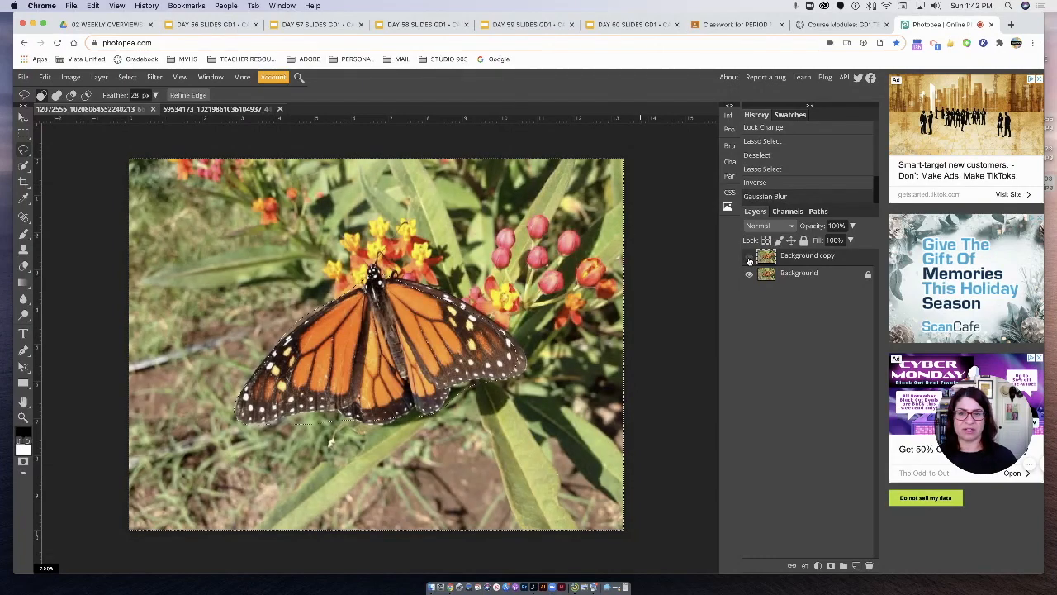
left_click(749, 257)
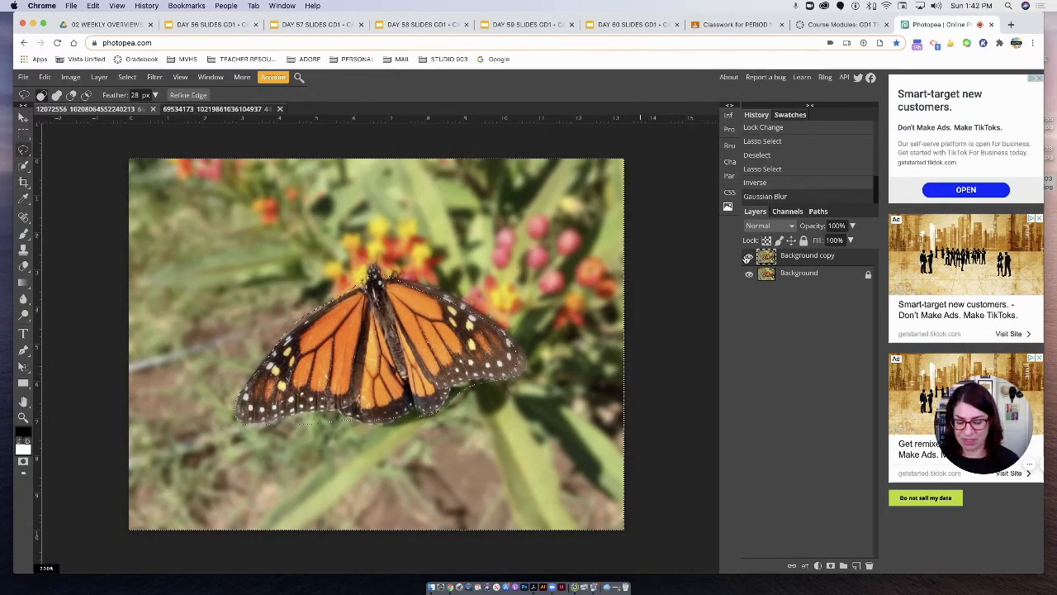
left_click(748, 257)
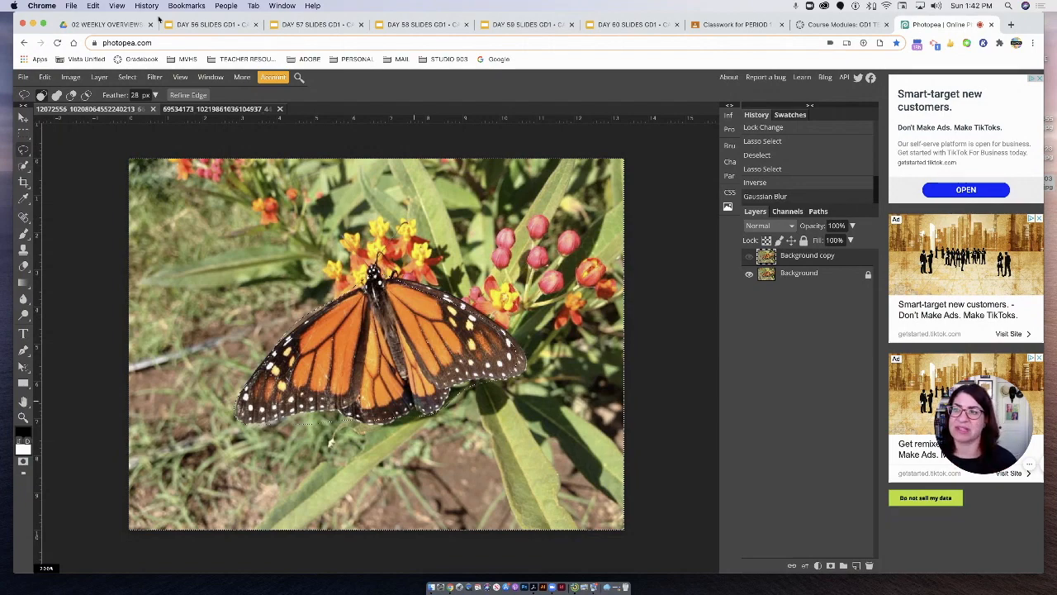
Step: Try Photocopy and other Filter Gallery effects on the selected surroundings, and apply a black-and-white relief-style effect to Background copy
left_click(153, 77)
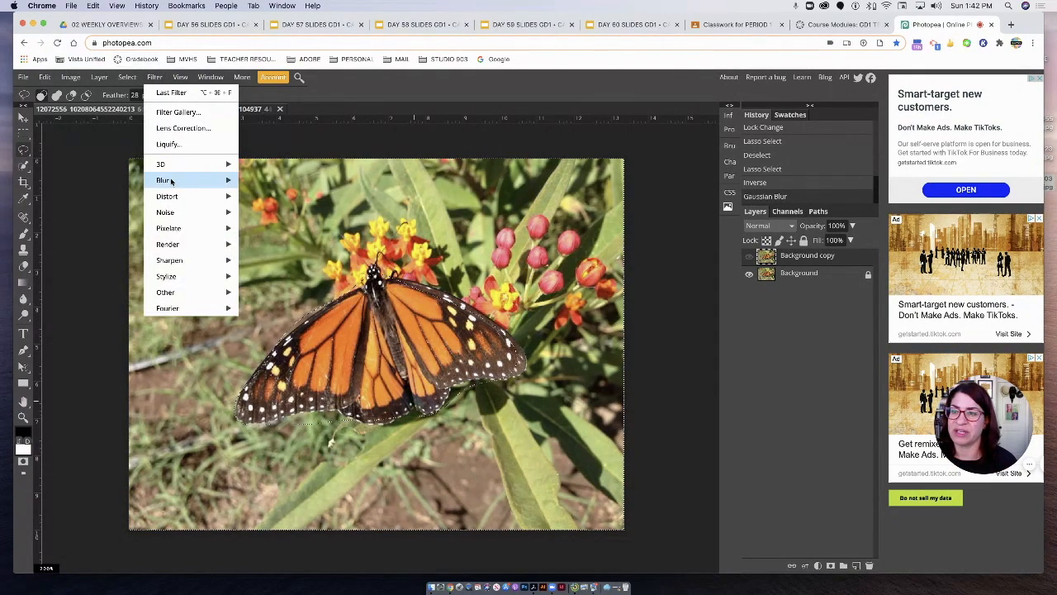
left_click(176, 114)
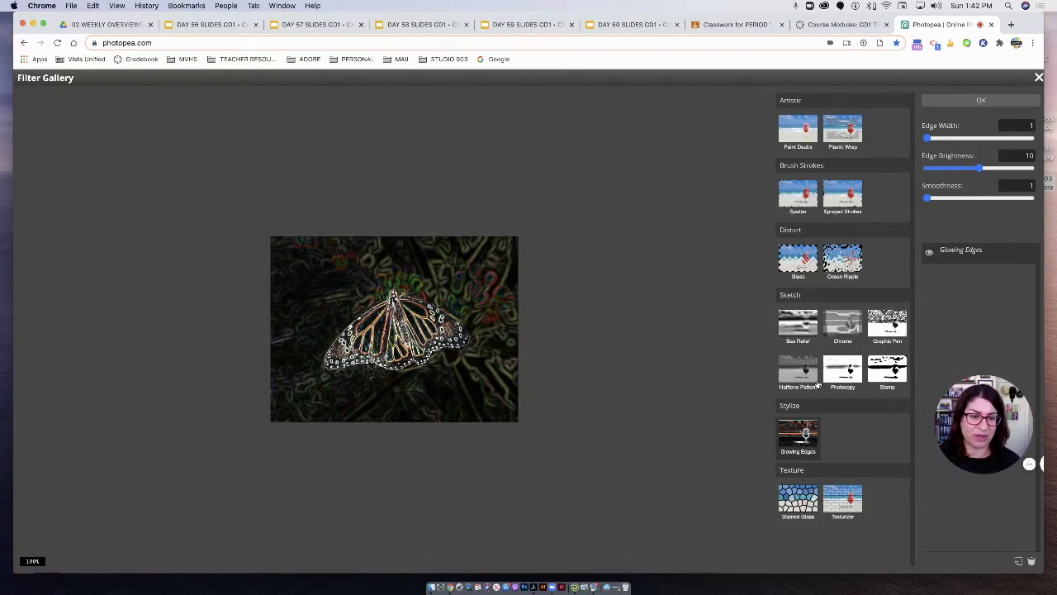
left_click(841, 369)
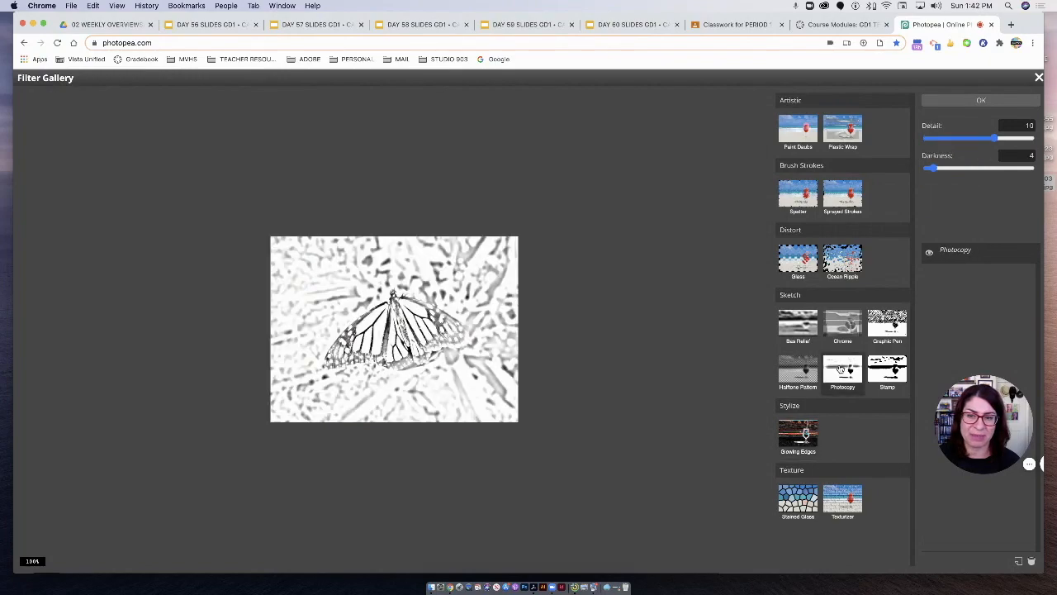
left_click(805, 145)
left_click(792, 498)
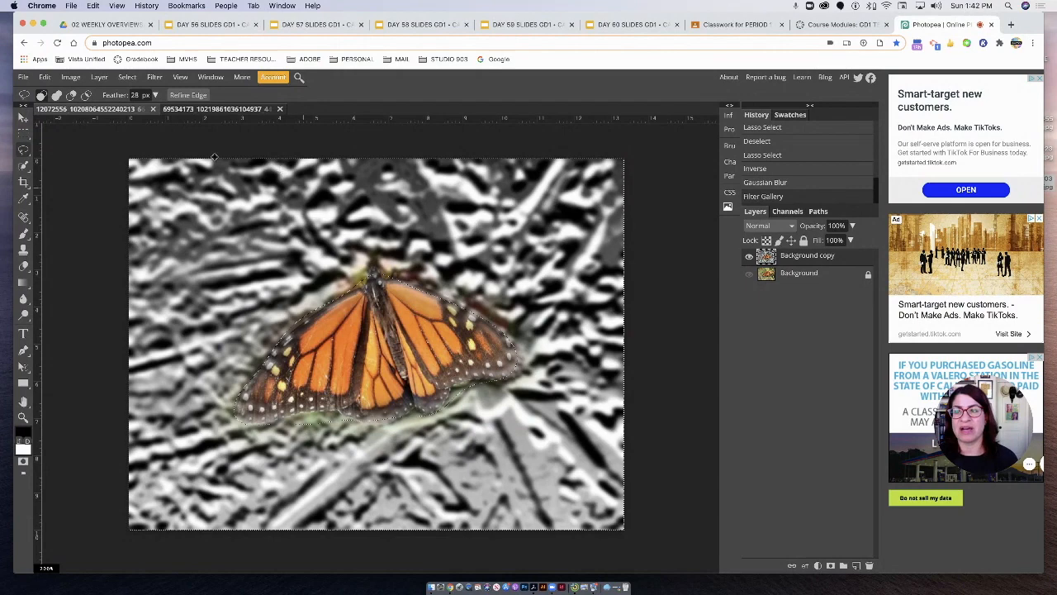
left_click(155, 79)
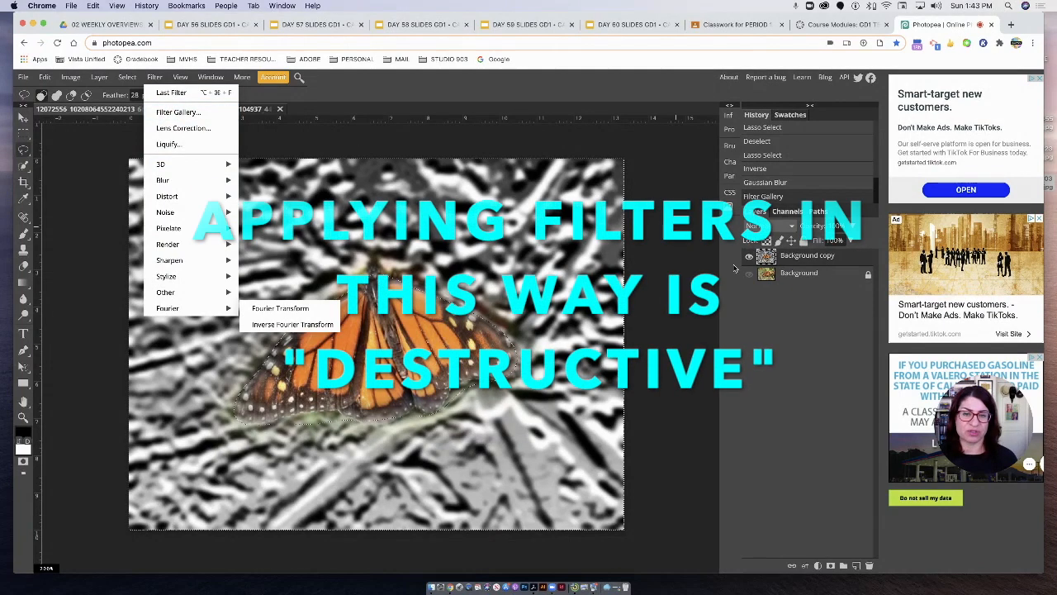
Step: Clear the selection in the butterfly photo, and add a Black & White adjustment layer to the selfie photo
key("ctrl+d")
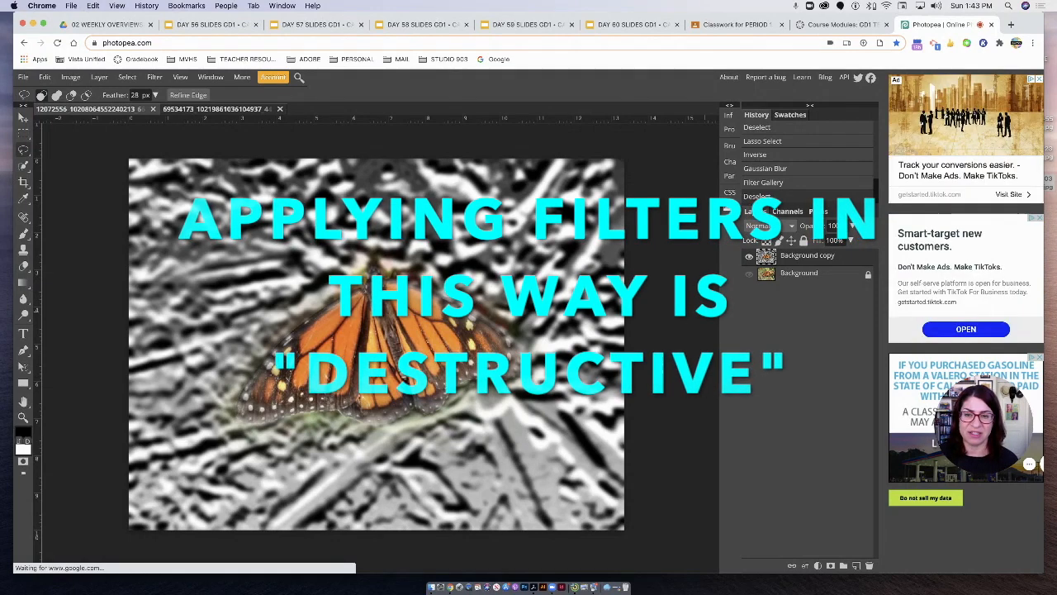
left_click(255, 111)
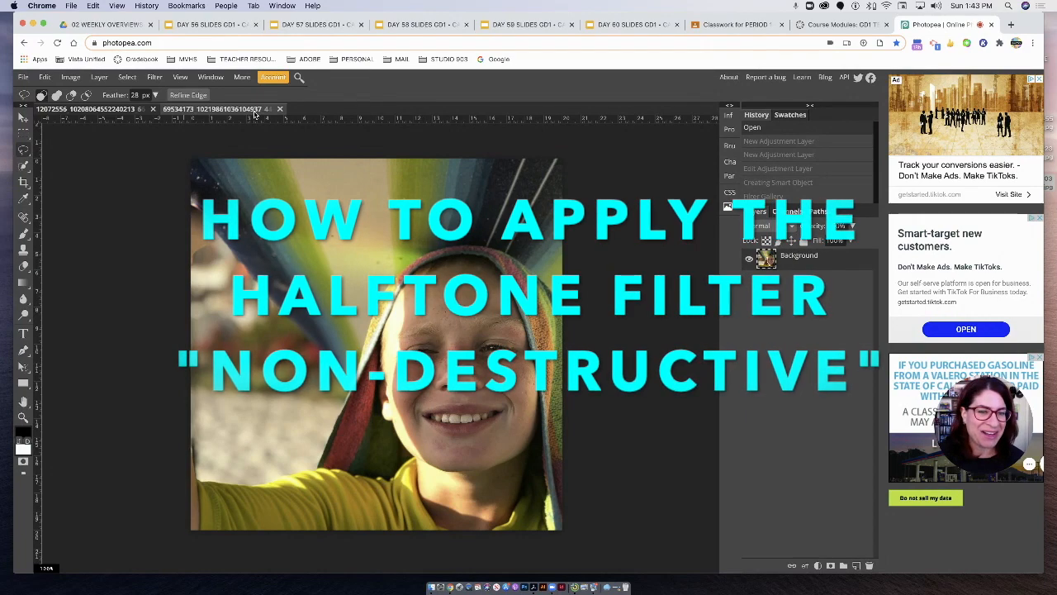
left_click(818, 566)
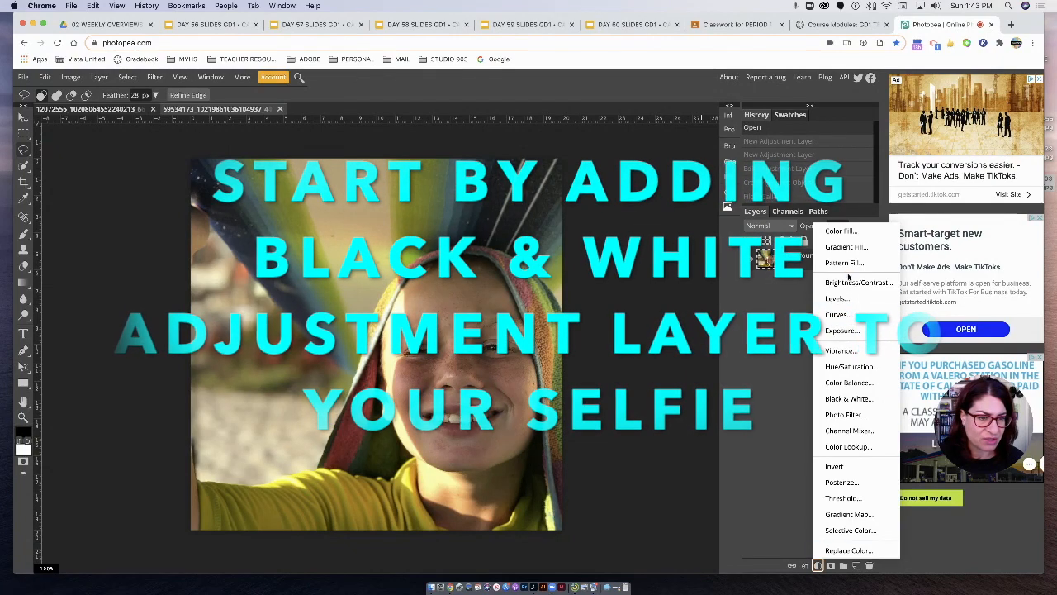
left_click(848, 399)
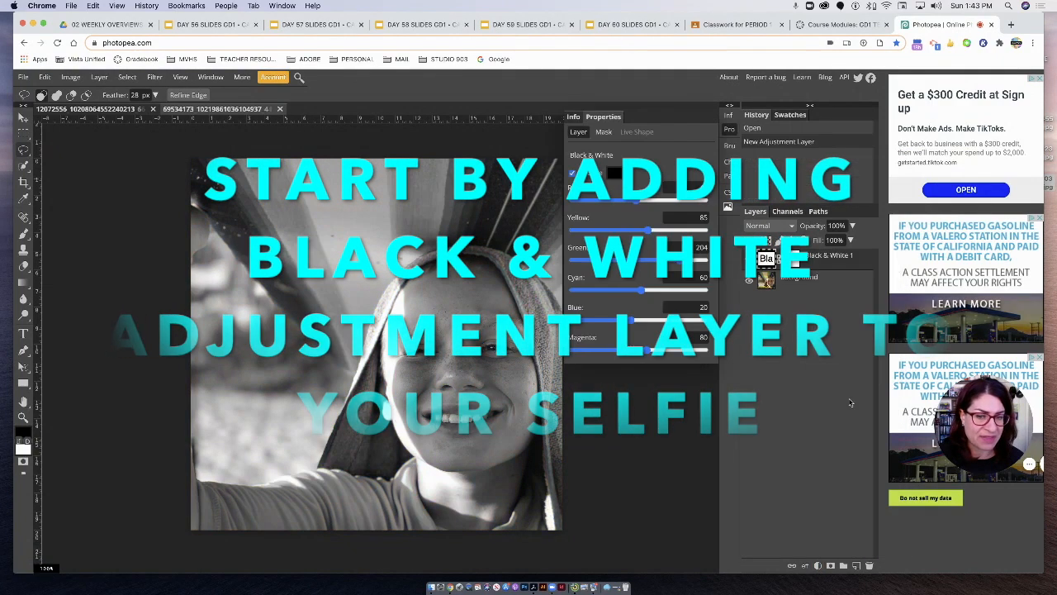
Step: Add a Brightness/Contrast adjustment layer to the selfie with brightness 78 and contrast 84
left_click(817, 565)
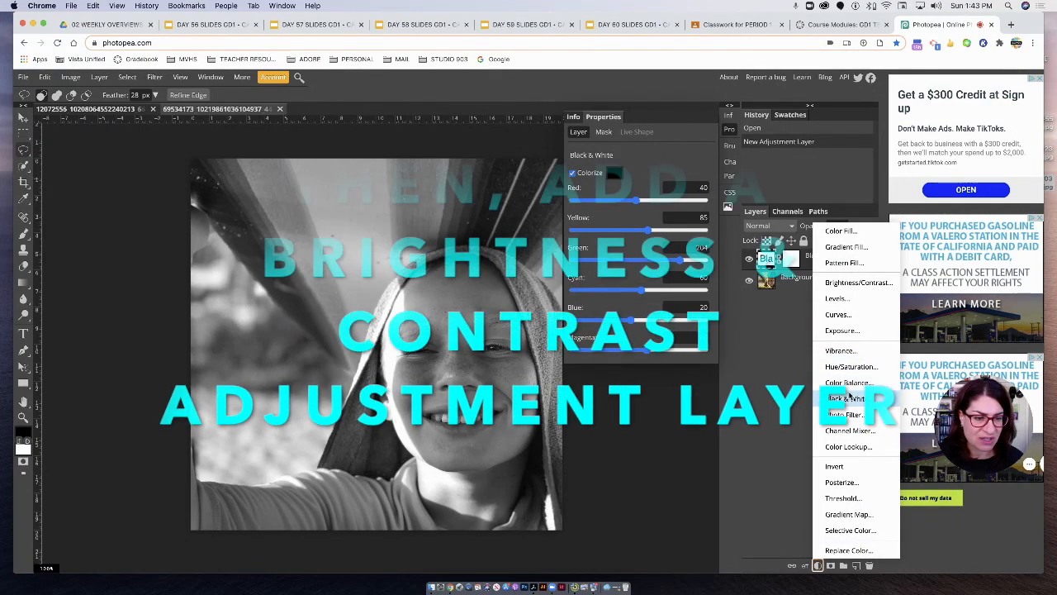
left_click(844, 283)
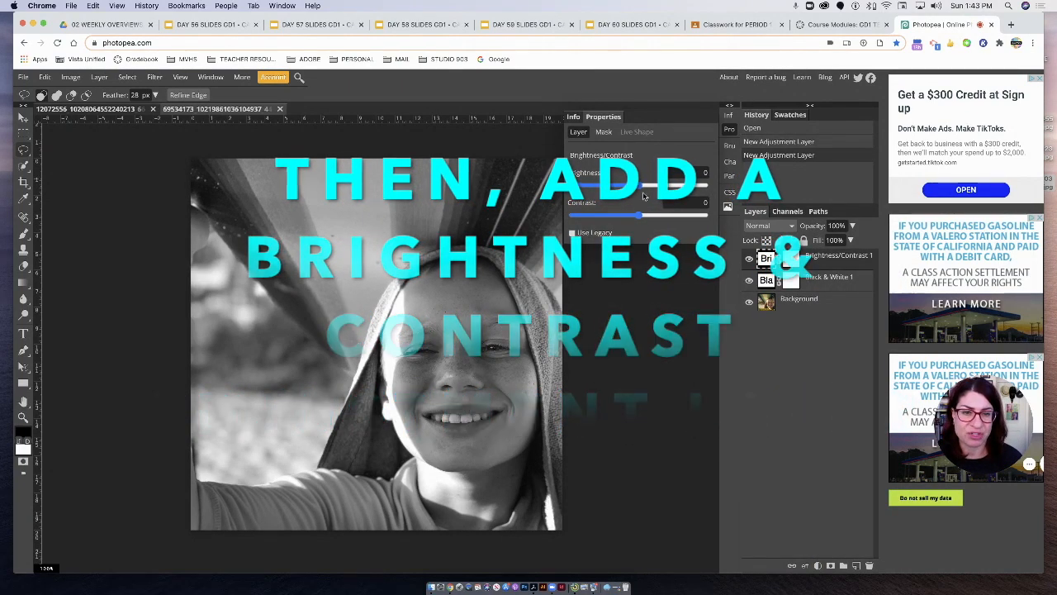
left_click_drag(639, 188, 695, 221)
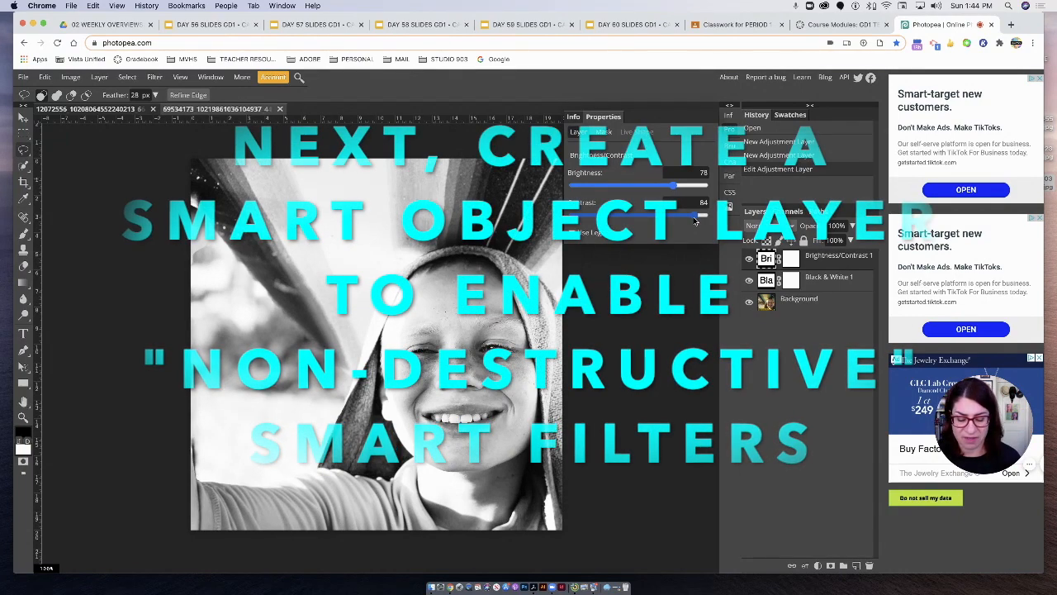
Step: Try converting the Brightness/Contrast layer on its own to a smart object, and undo the conversion
left_click(842, 284)
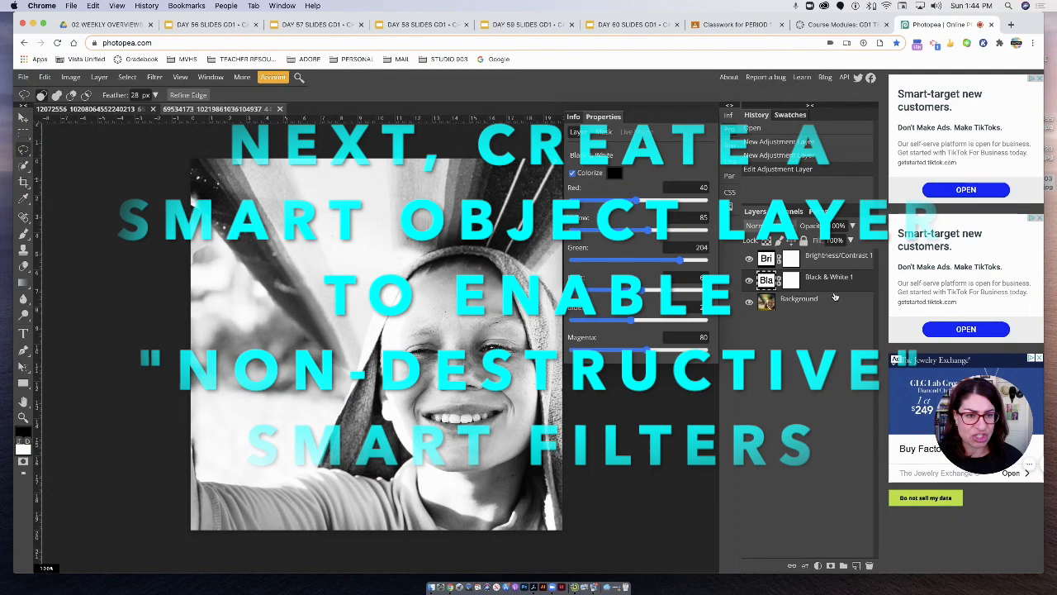
left_click(831, 302)
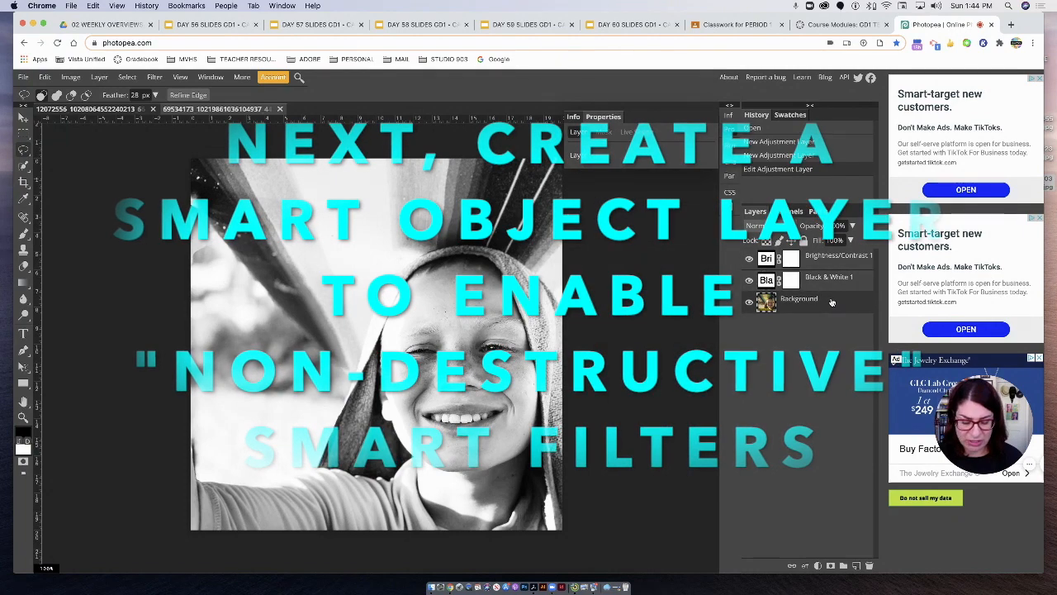
right_click(828, 267)
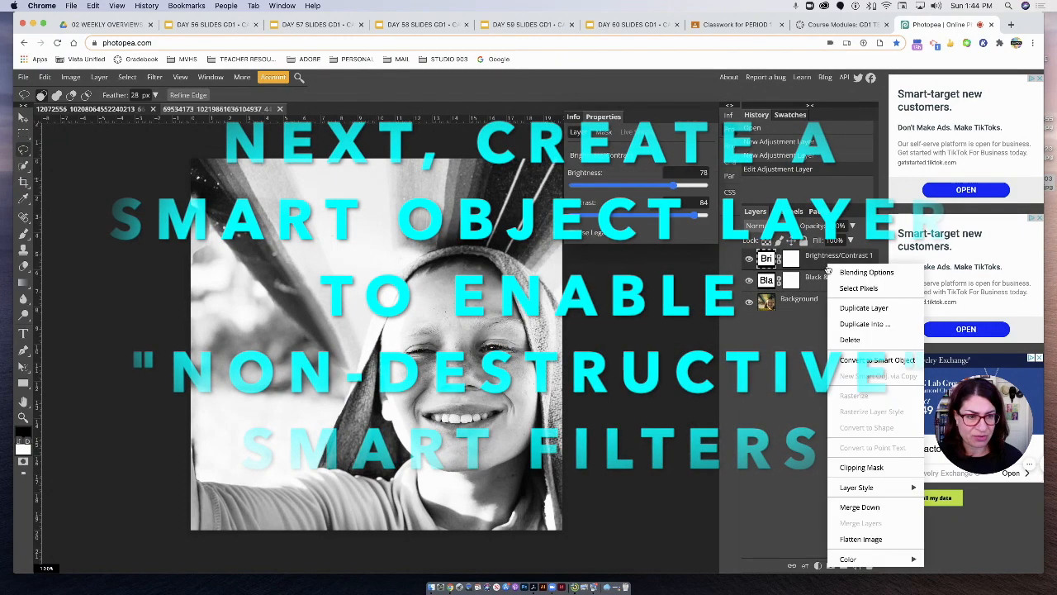
left_click(846, 360)
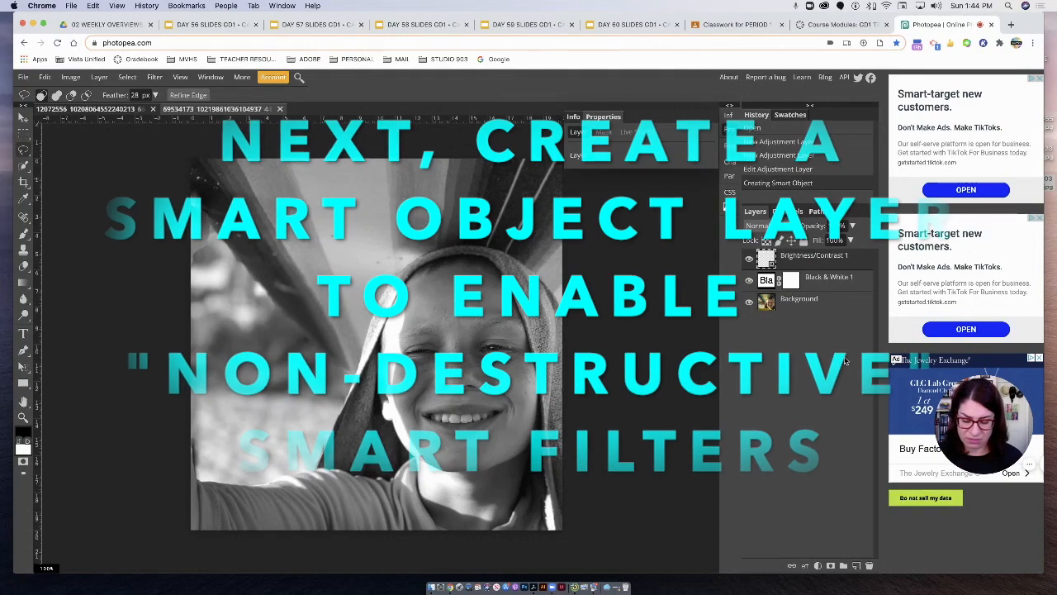
key("ctrl+z")
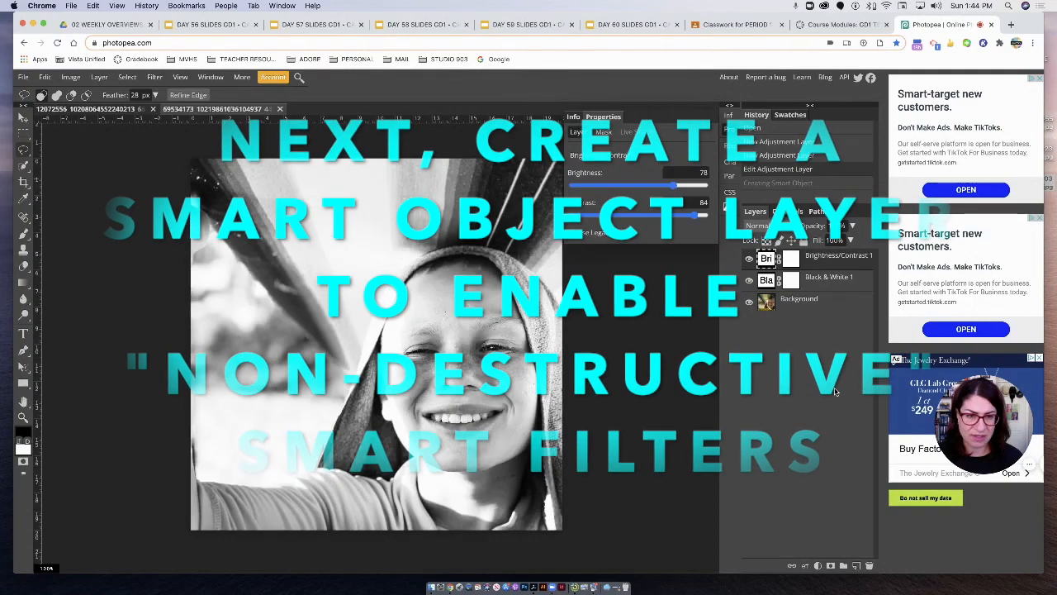
Step: Convert the Brightness/Contrast, Black & White and Background layers together into one smart object
left_click(832, 279)
left_click(830, 300)
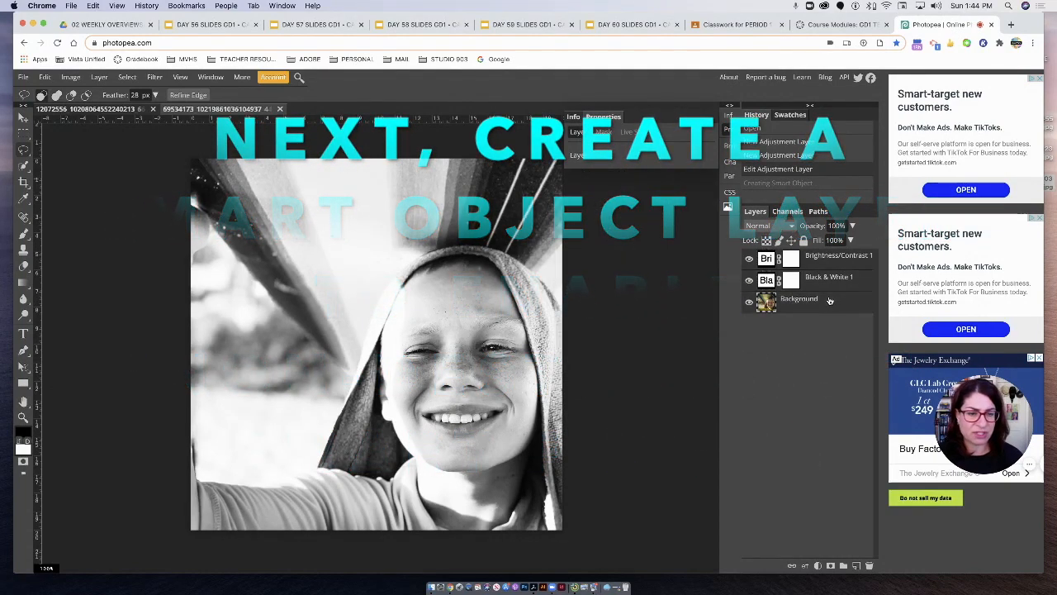
right_click(824, 281)
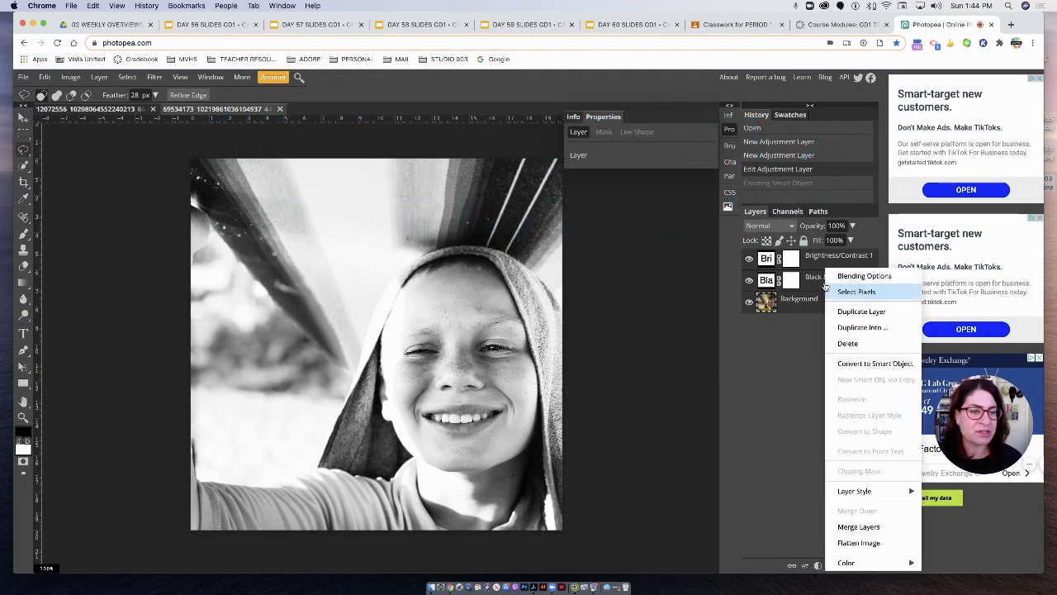
left_click(841, 364)
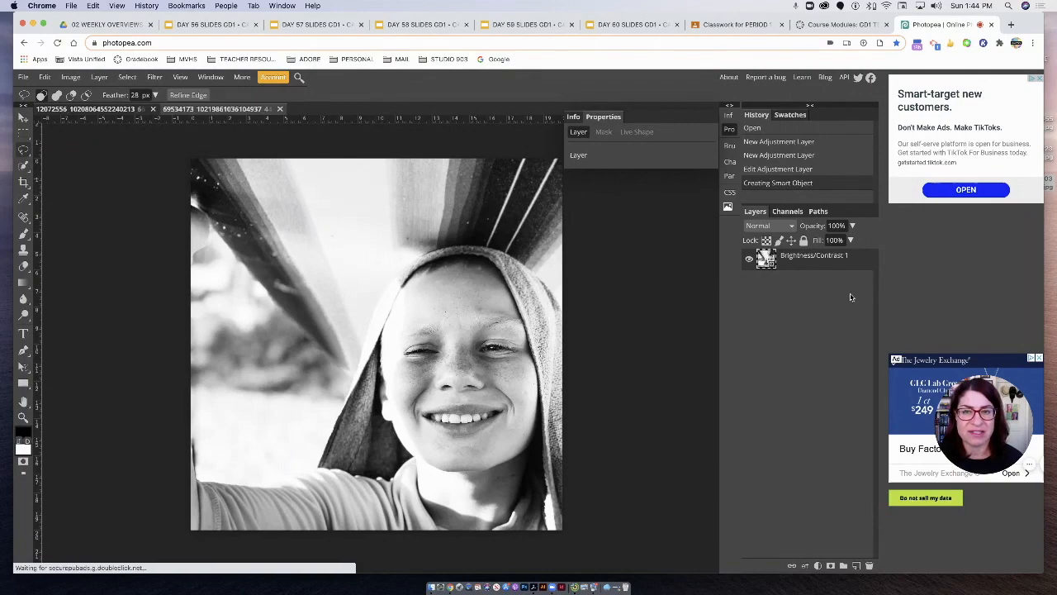
Step: Apply the Filter Gallery's Halftone Pattern to the selfie smart object with size 4, contrast 20 and the Dot pattern
left_click(155, 78)
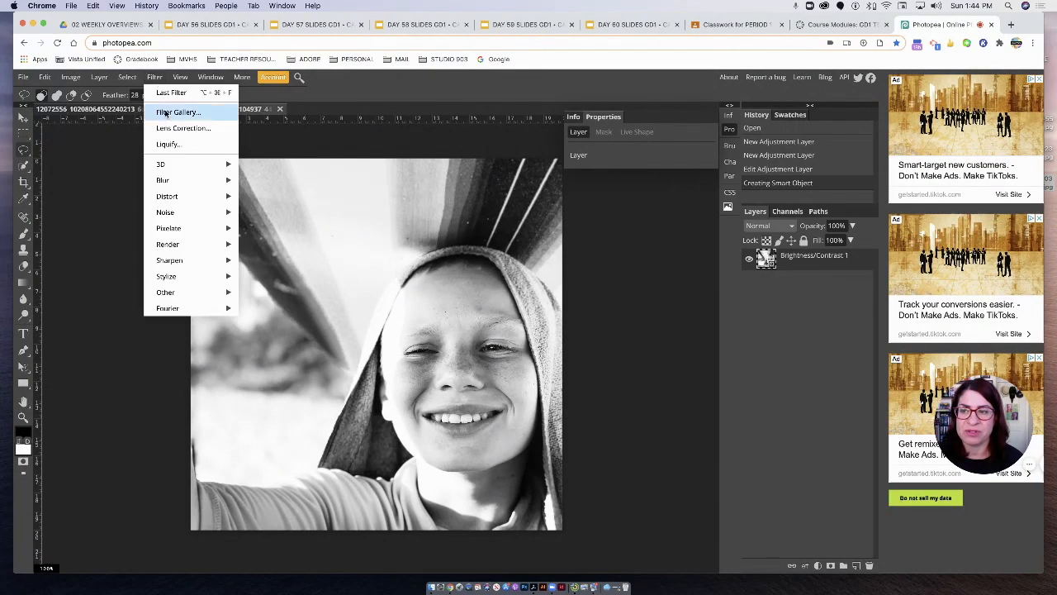
left_click(166, 113)
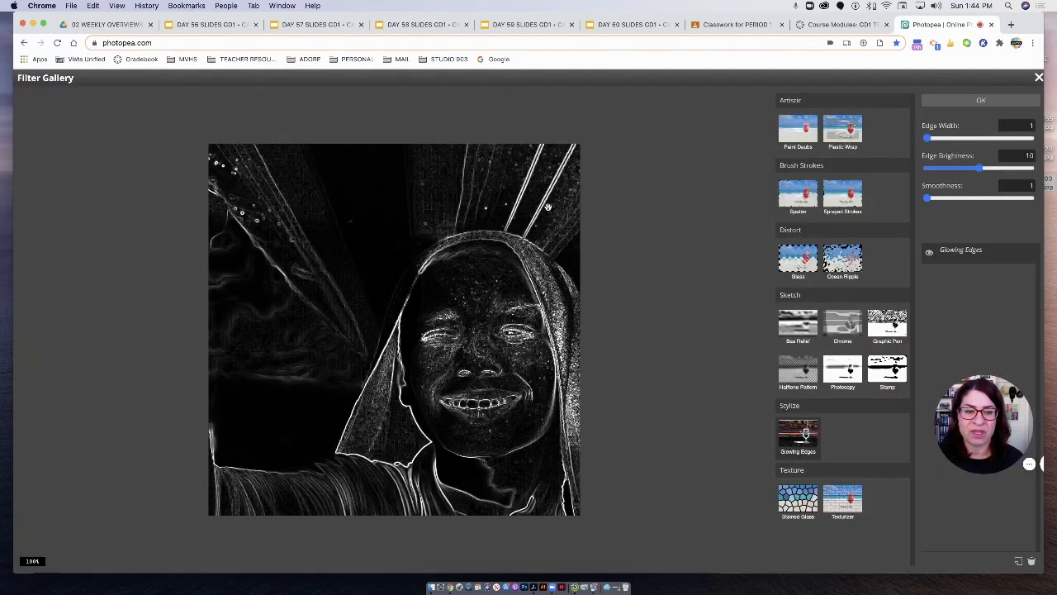
left_click(796, 373)
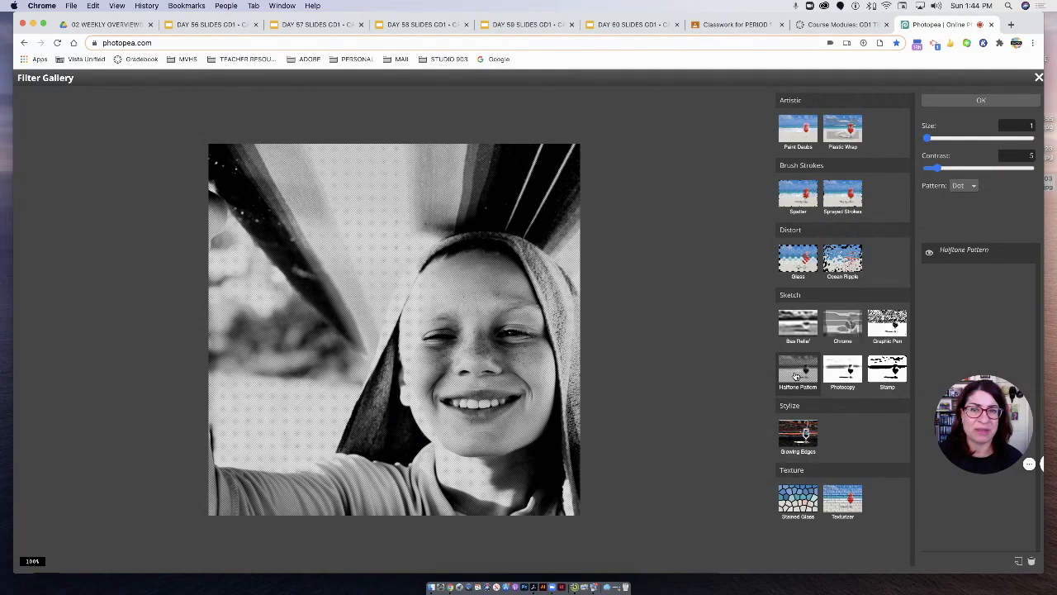
left_click_drag(929, 138, 957, 144)
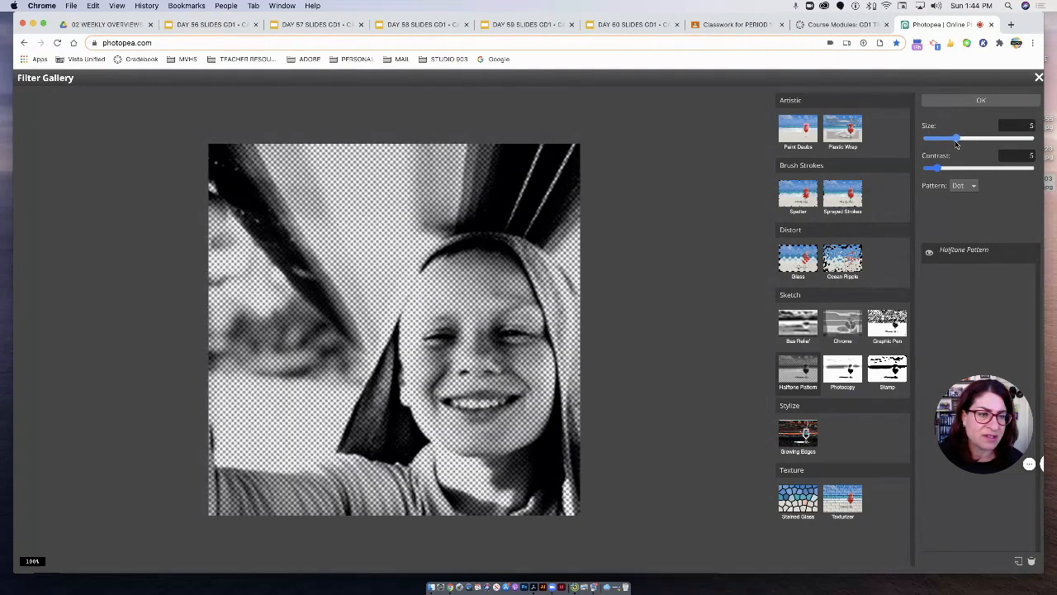
left_click(960, 185)
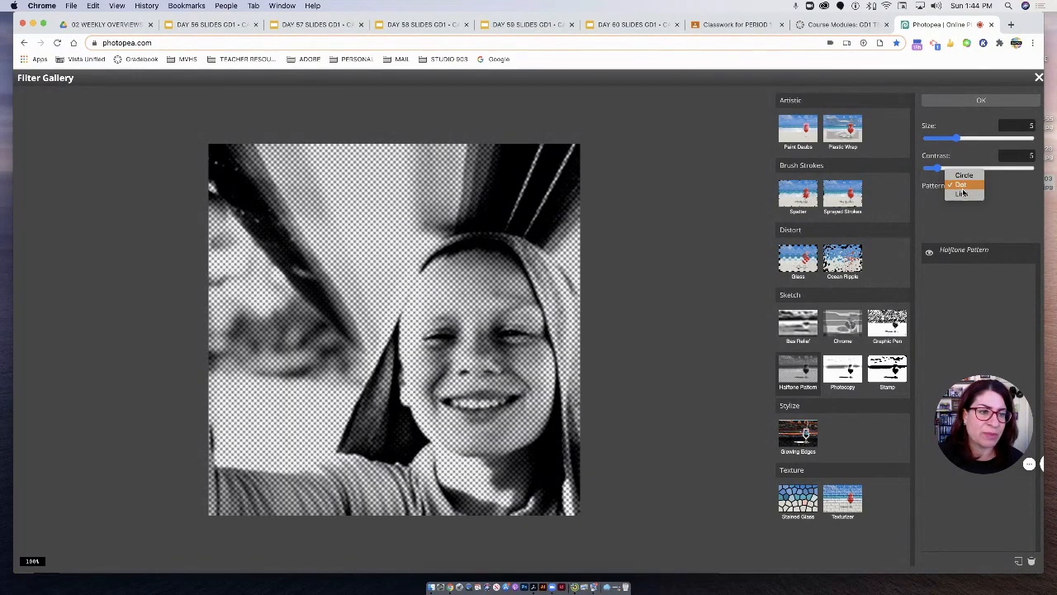
left_click(962, 187)
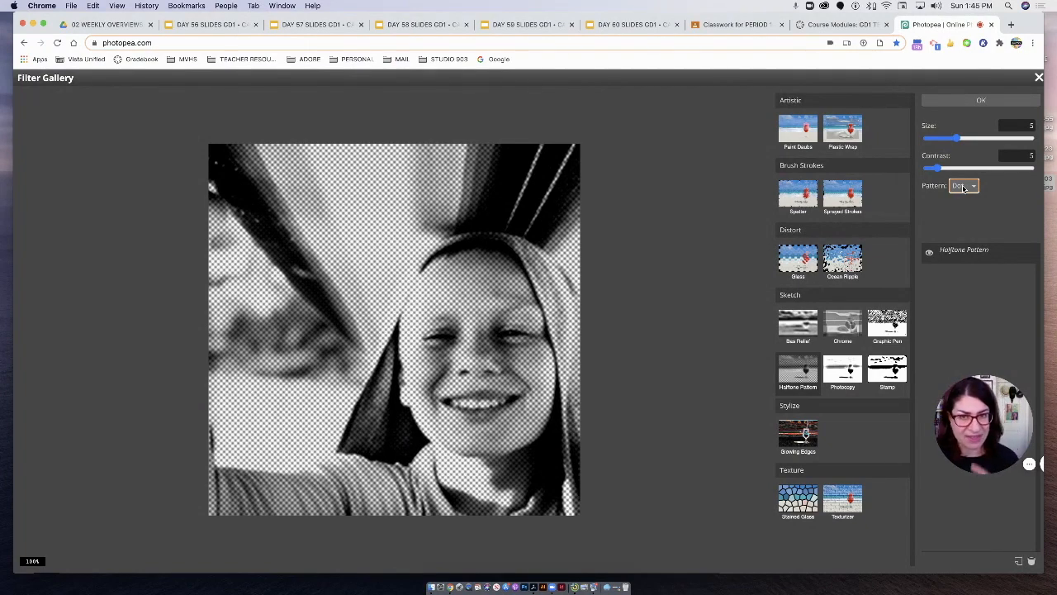
left_click_drag(956, 138, 949, 139)
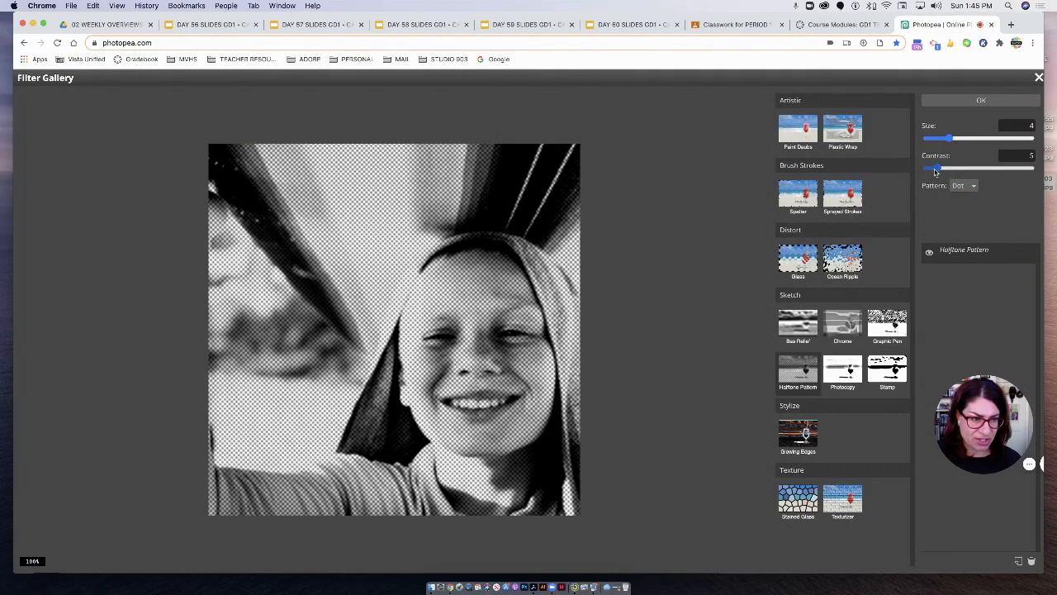
left_click_drag(952, 169, 968, 169)
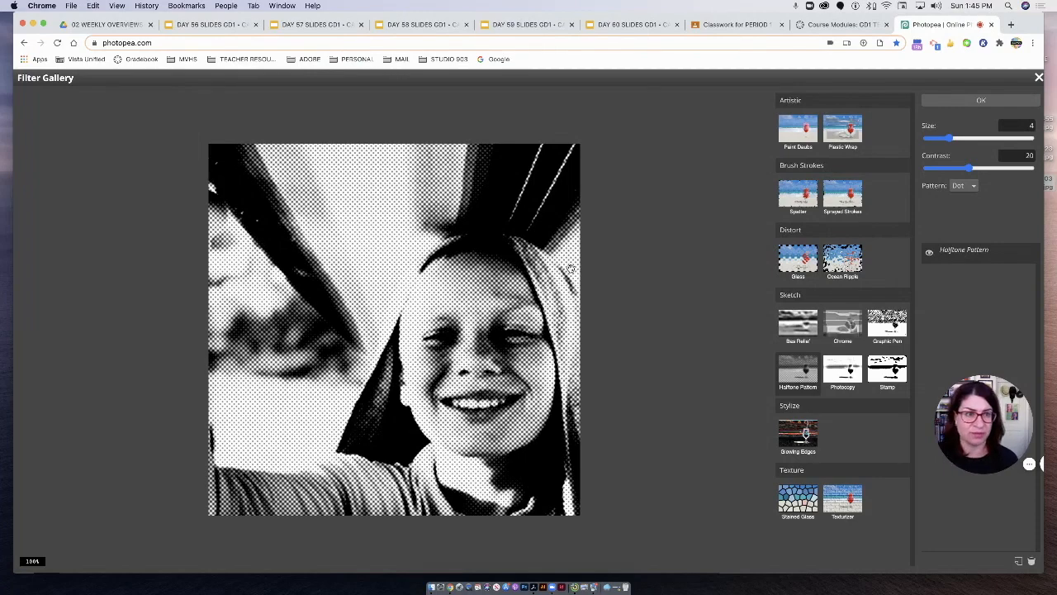
left_click(983, 101)
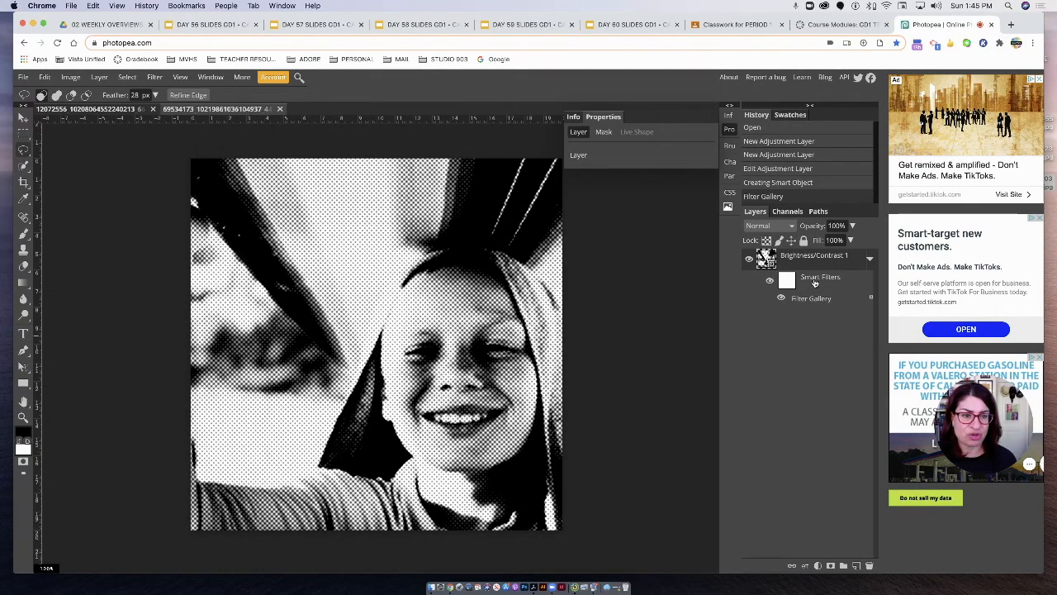
Step: Toggle the selfie's Smart Filters off and on to compare the halftone effect with the unfiltered image
left_click(770, 281)
left_click(771, 282)
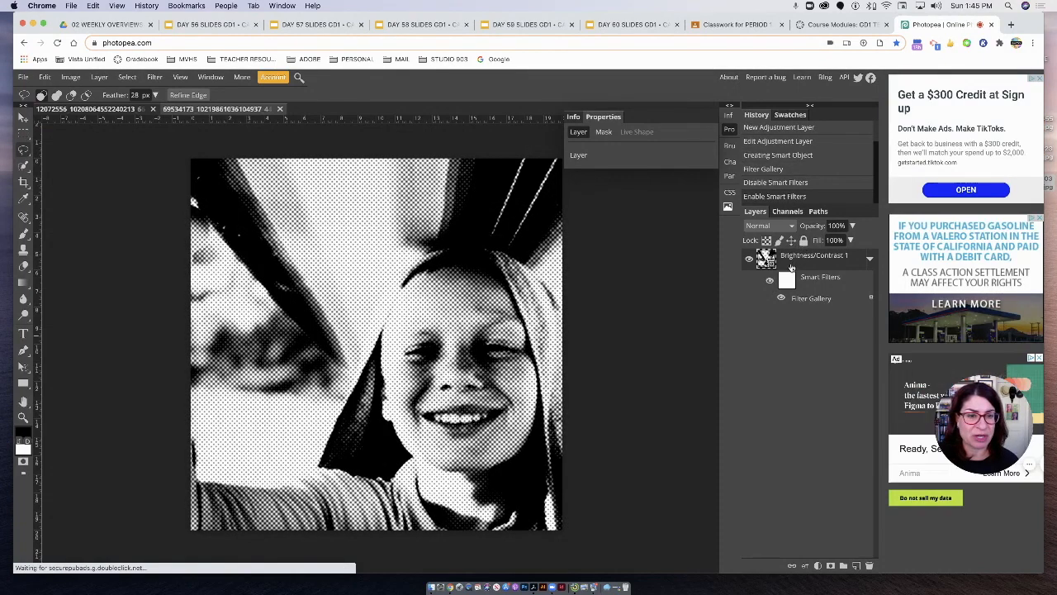
left_click(771, 282)
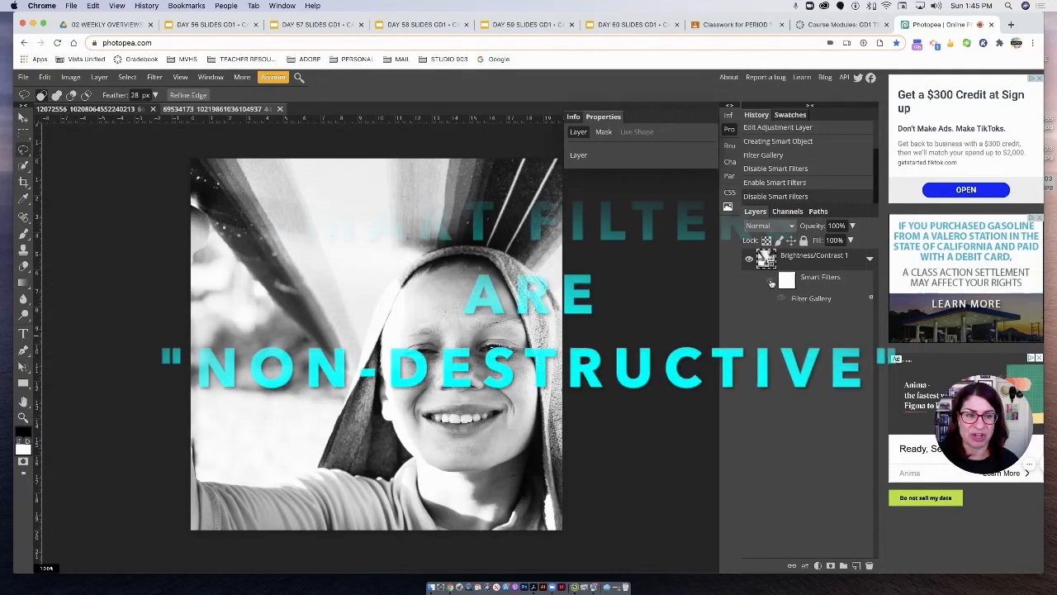
left_click(770, 281)
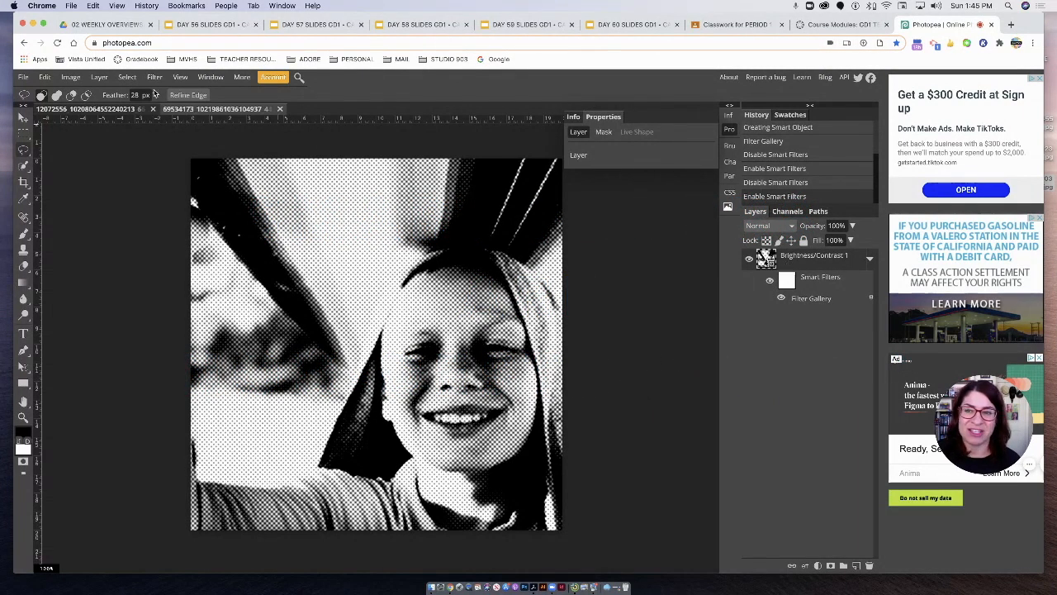
Step: Return to the butterfly photo, hide the filtered Background copy layer and delete it
left_click(110, 110)
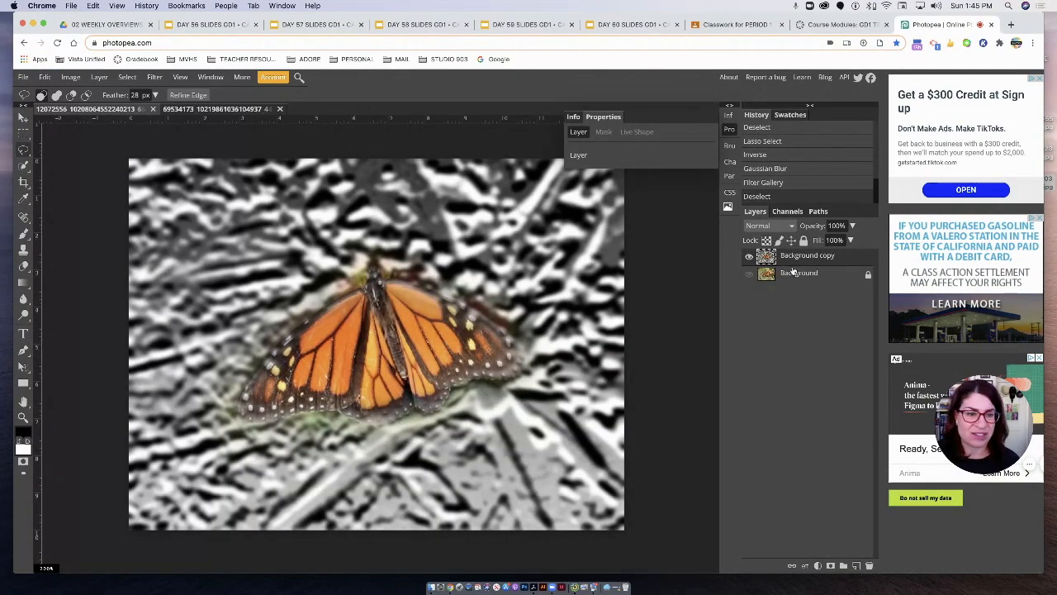
left_click(749, 257)
left_click(195, 110)
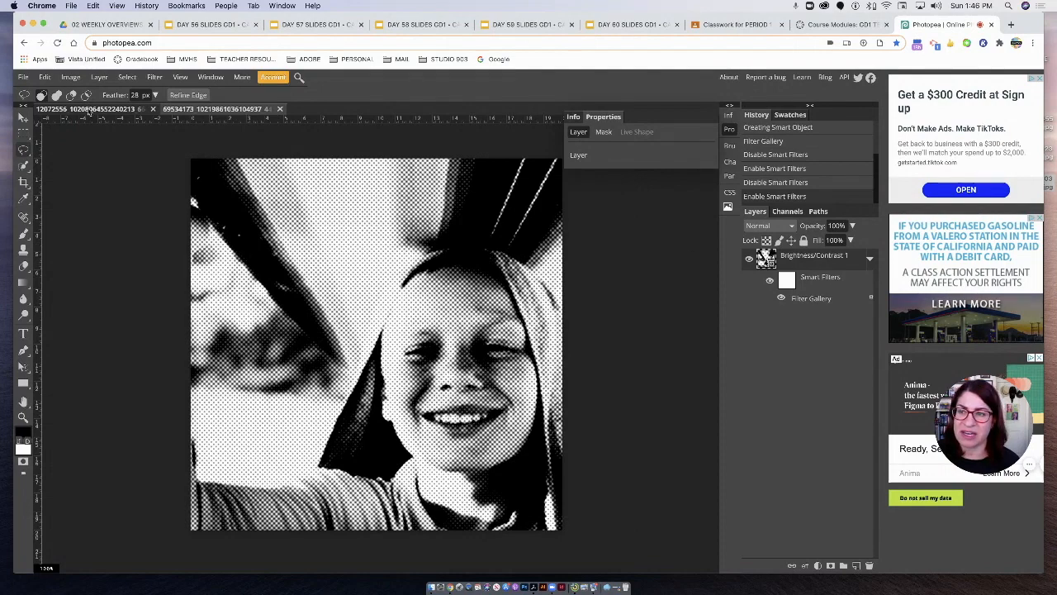
left_click(88, 110)
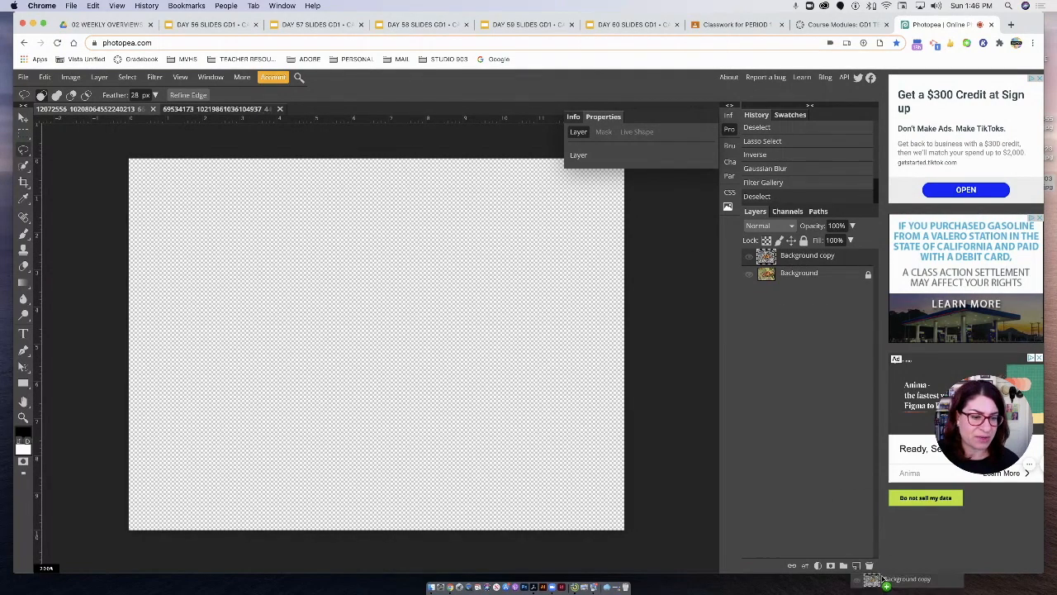
left_click(868, 565)
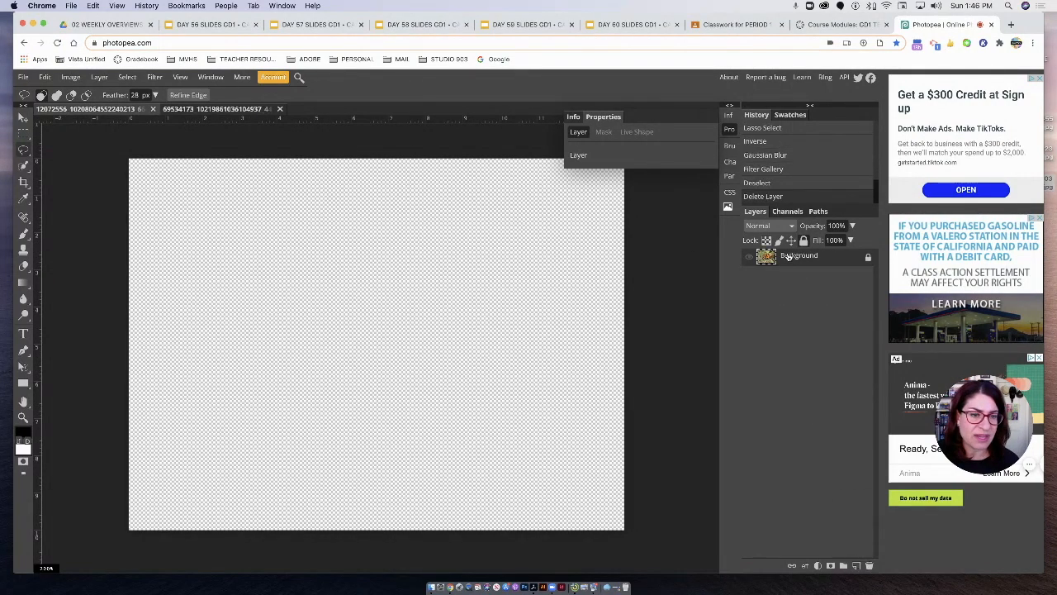
Step: Unlock and show the butterfly's Background layer, and convert it to a smart object
right_click(762, 260)
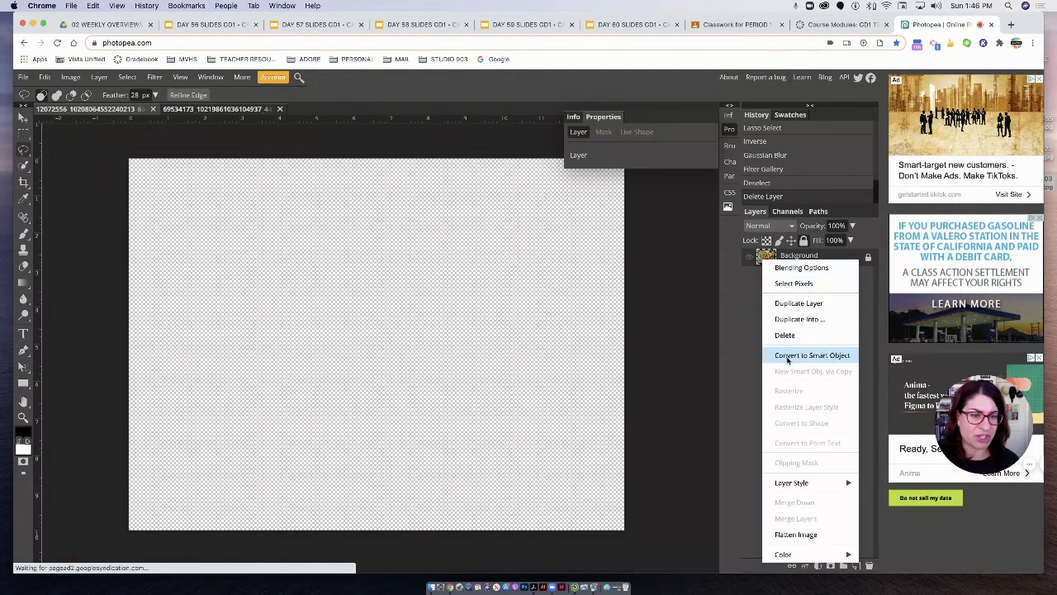
left_click(787, 356)
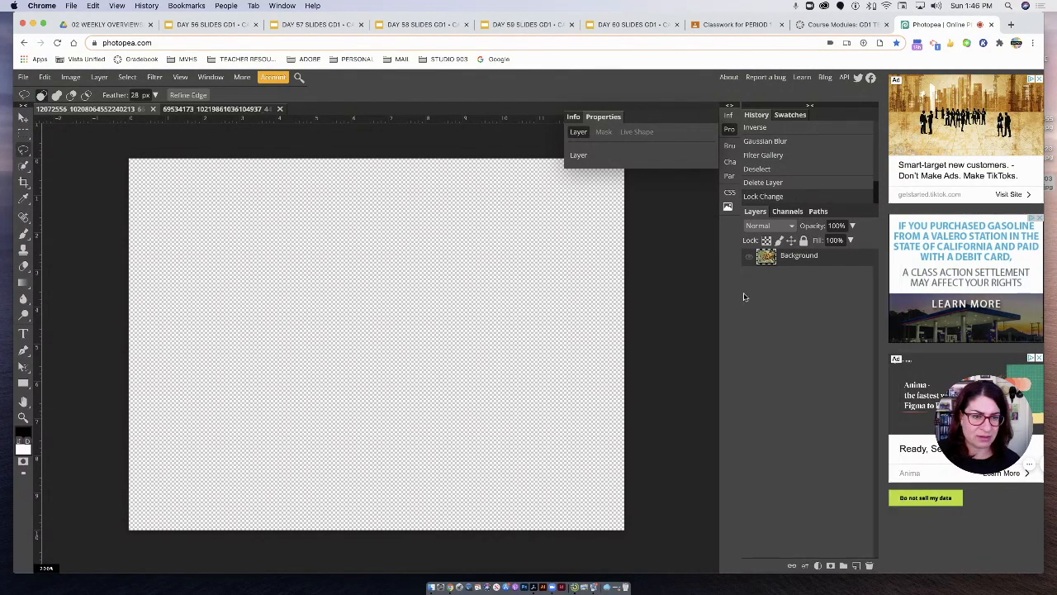
right_click(801, 258)
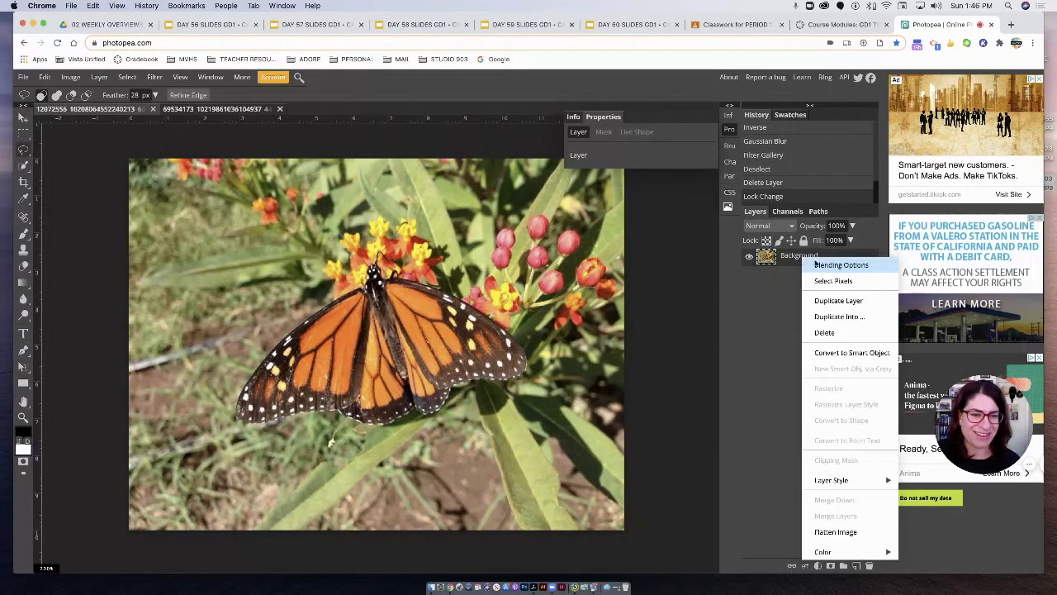
left_click(820, 353)
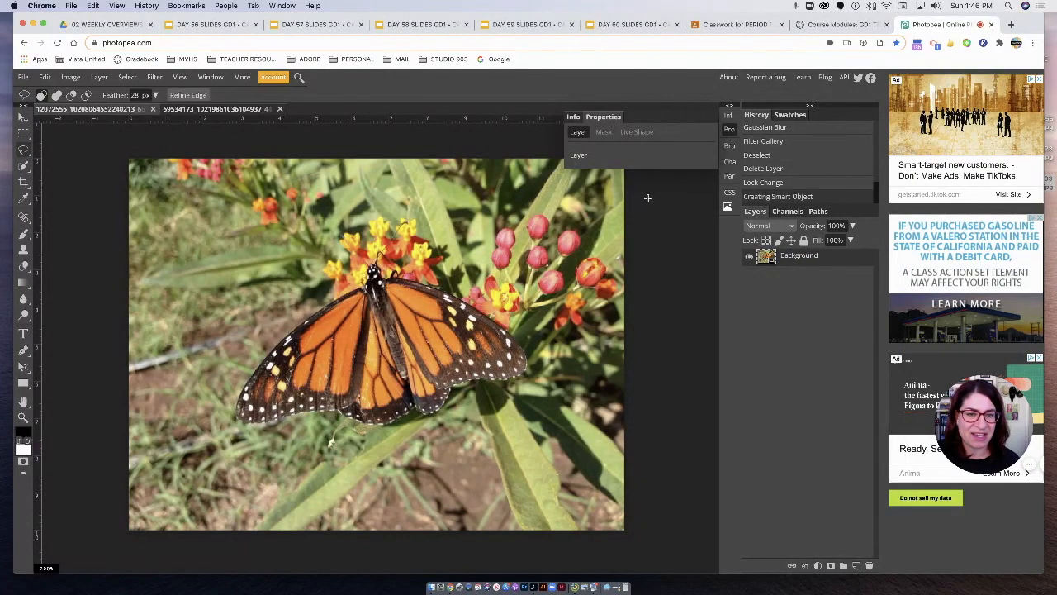
Step: Apply the Filter Gallery's Stained Glass to the butterfly smart object with a larger cell size, and toggle its Smart Filters off and on
left_click(155, 77)
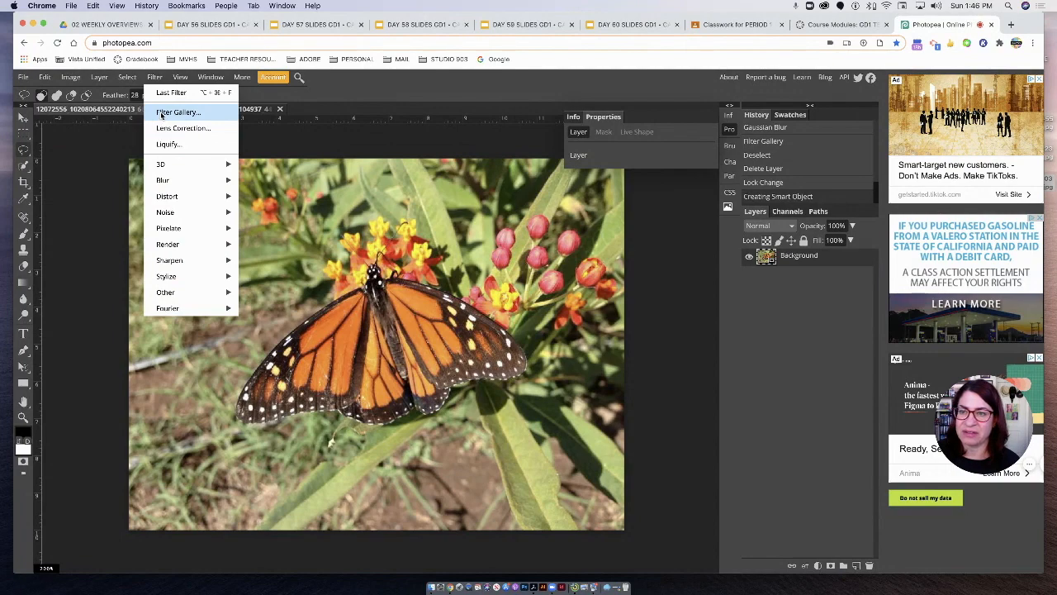
left_click(161, 113)
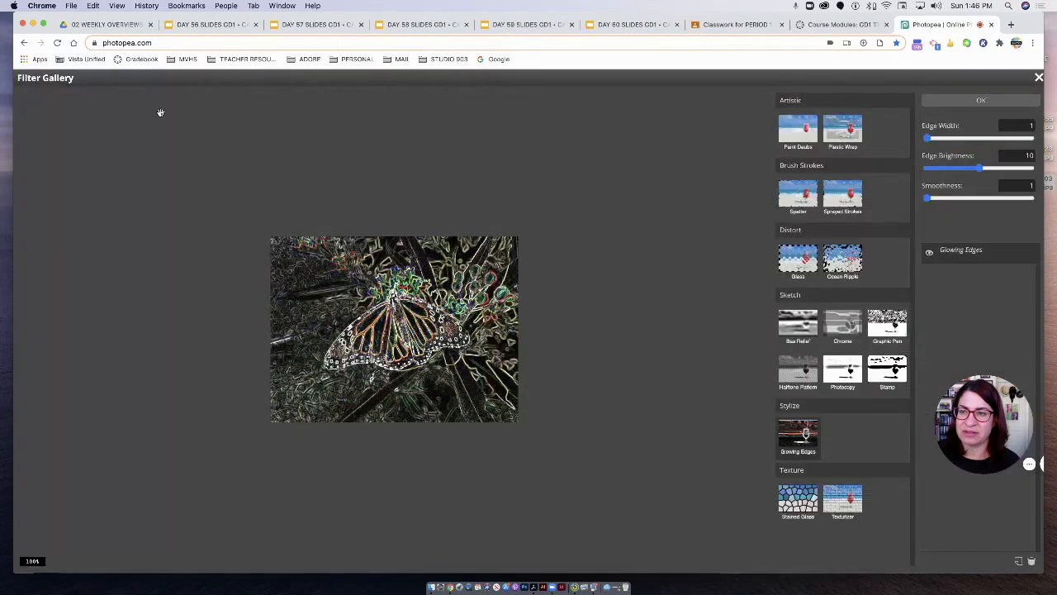
left_click(790, 502)
left_click_drag(932, 138, 946, 137)
left_click(978, 101)
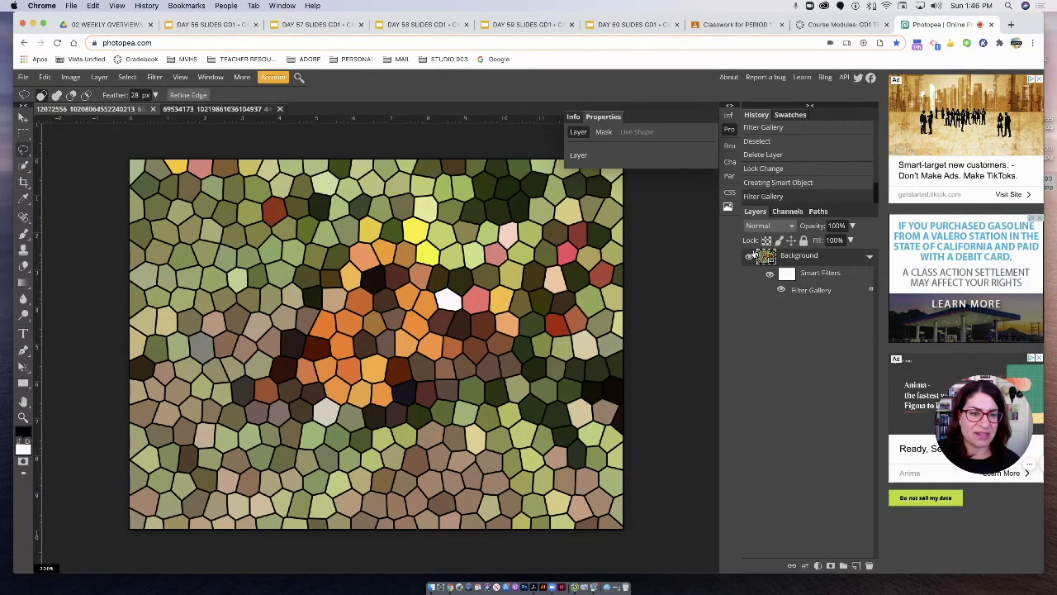
left_click(768, 276)
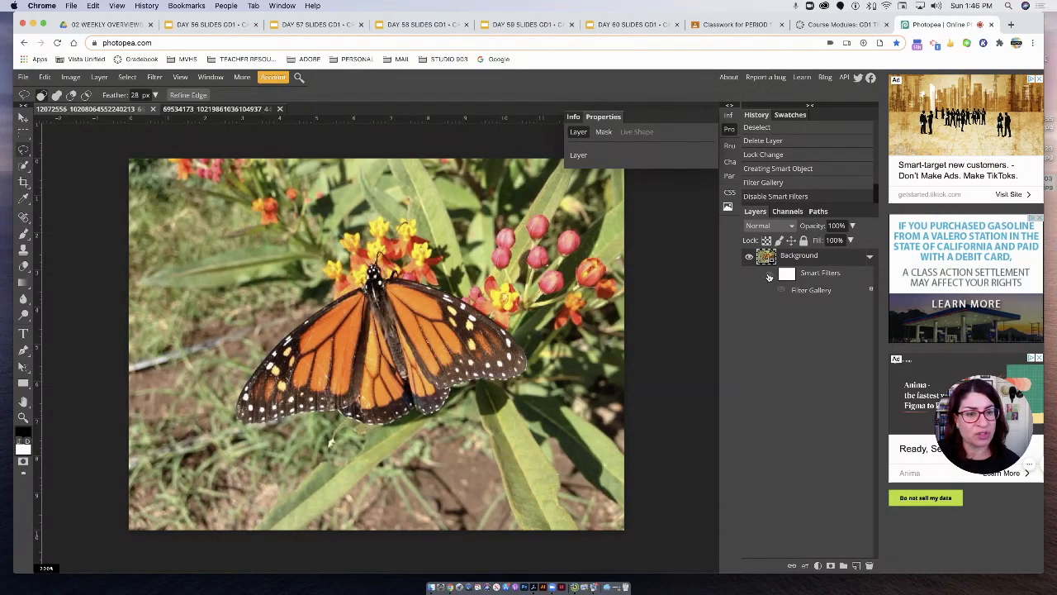
left_click(769, 276)
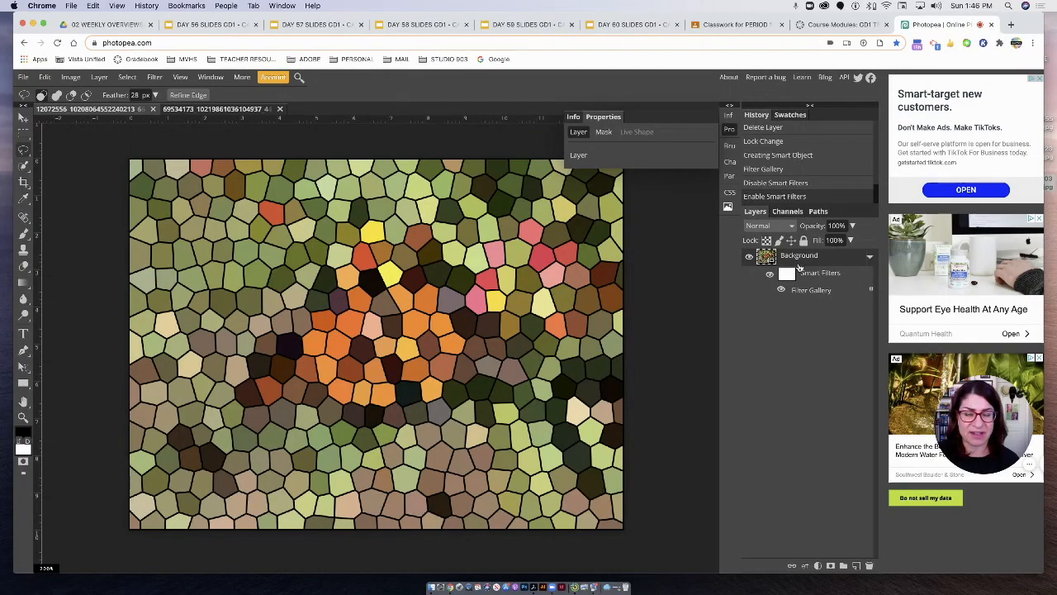
Step: Return to the selfie and toggle its Smart Filters and Filter Gallery visibility to compare the photo with and without the halftone
left_click(188, 111)
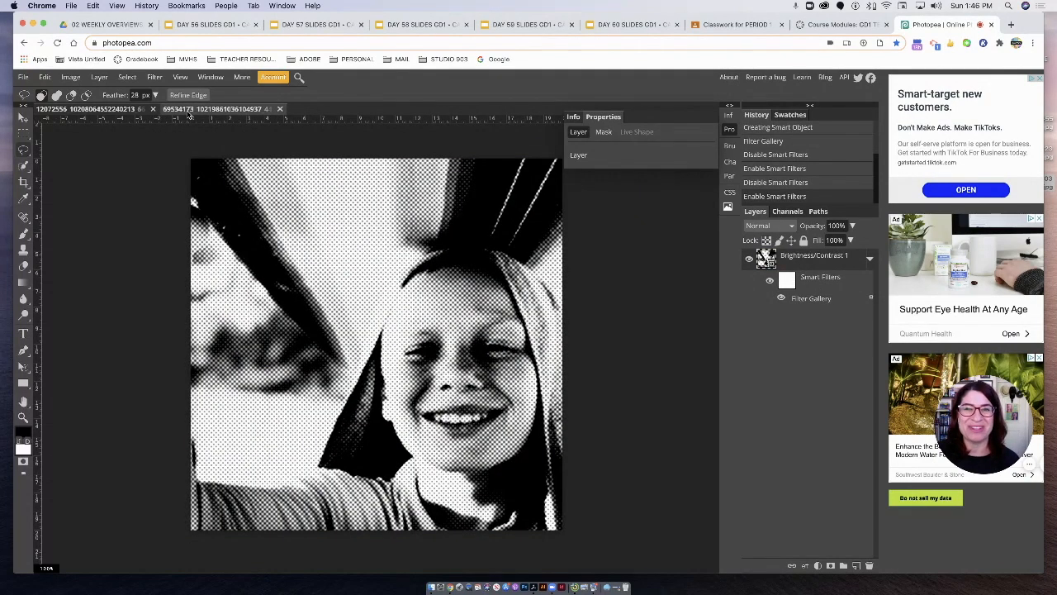
left_click(769, 283)
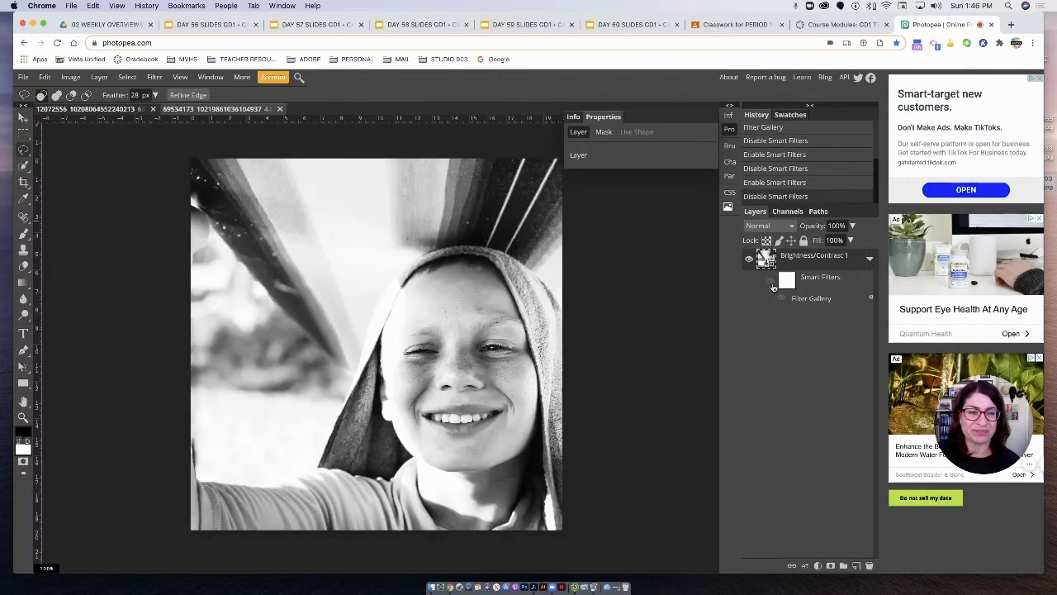
left_click(767, 282)
left_click(767, 282)
left_click(781, 299)
left_click(769, 283)
left_click(782, 299)
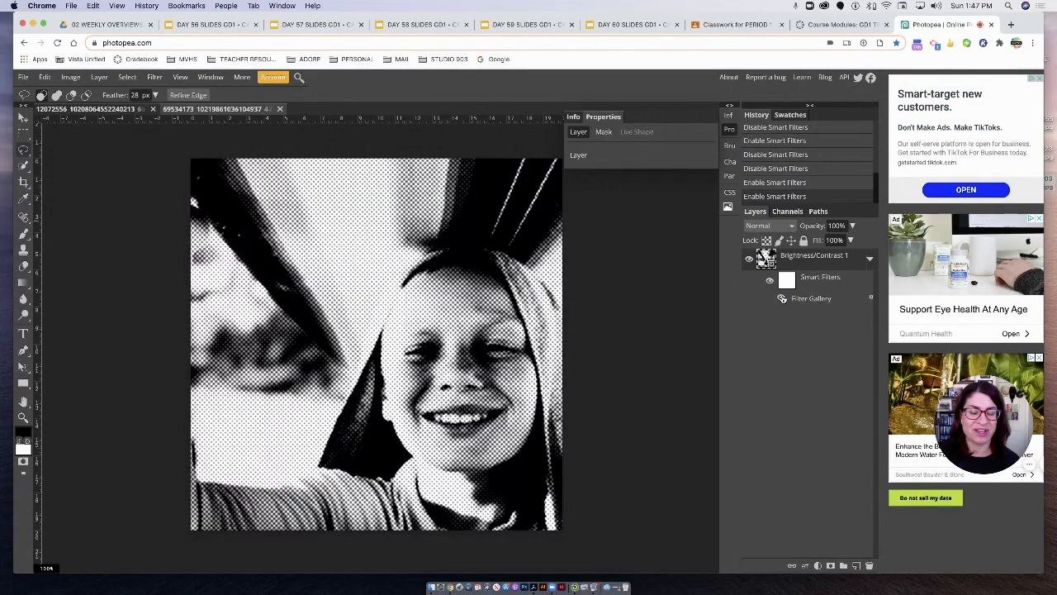